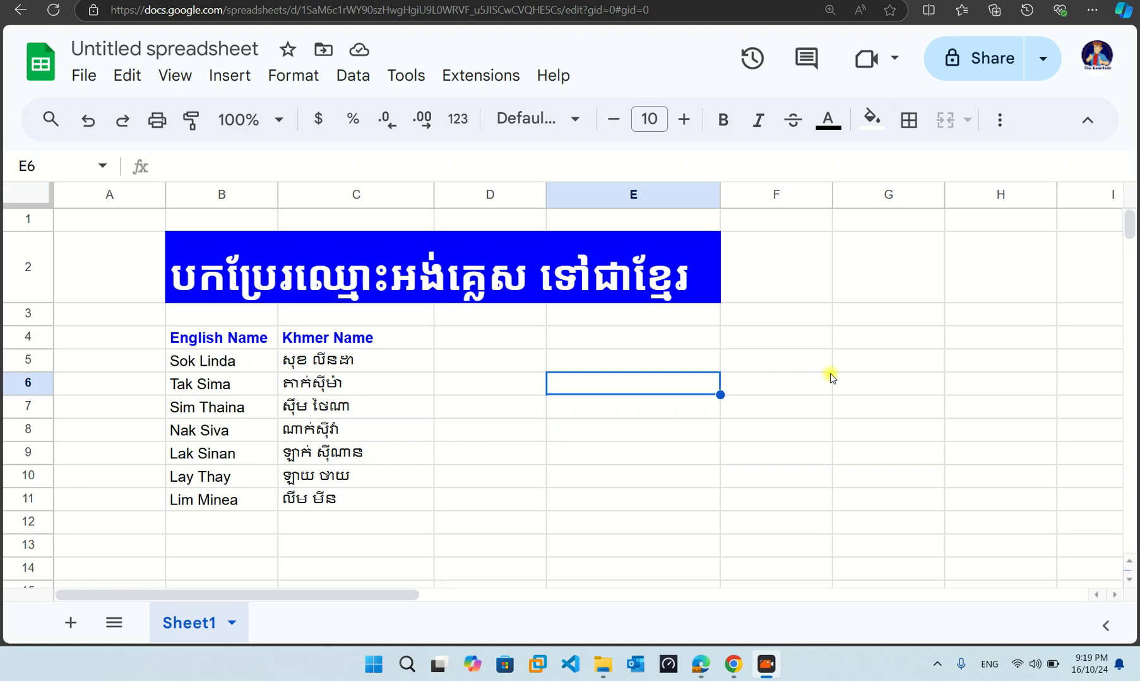
# - Delete the old Khmer translations in C6:C11
pyautogui.click(949, 344)
pyautogui.click(587, 407)
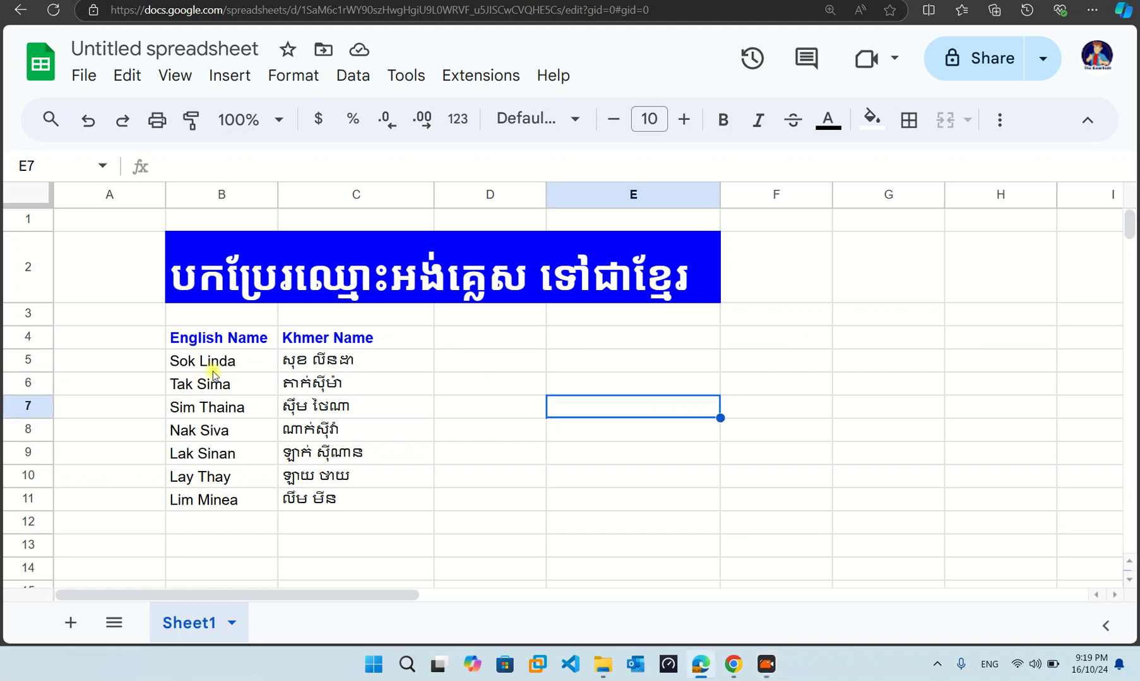
pyautogui.click(248, 367)
pyautogui.moveTo(361, 383); pyautogui.dragTo(364, 503)
pyautogui.press('Delete')
# - Fill the C5 GOOGLETRANSLATE formula down to C11, then switch to the Gmail tab
pyautogui.moveTo(217, 359); pyautogui.dragTo(222, 505)
pyautogui.click(349, 410)
pyautogui.click(234, 363)
pyautogui.click(381, 360)
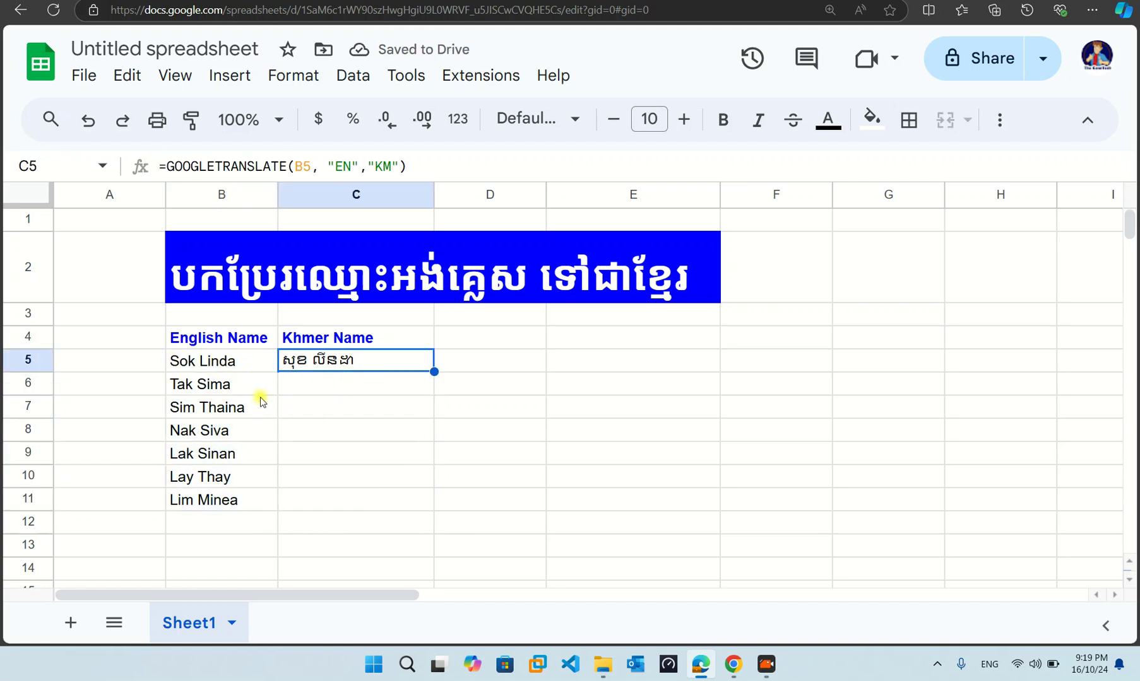
pyautogui.moveTo(436, 373); pyautogui.dragTo(413, 505)
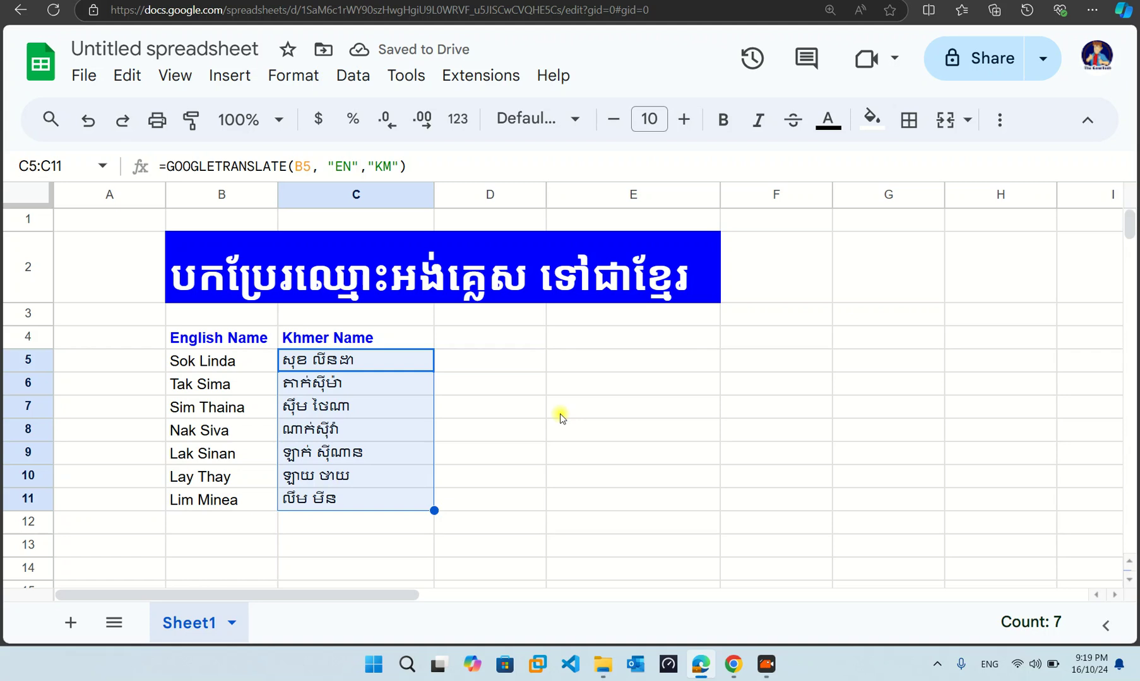
pyautogui.click(442, 403)
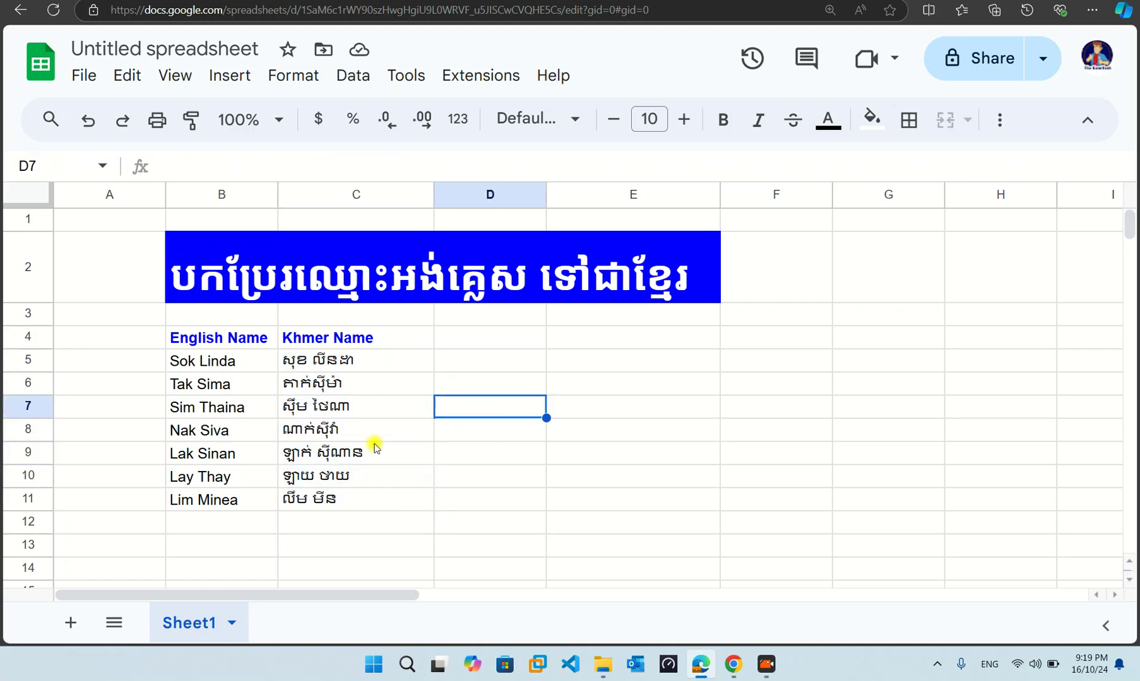
pyautogui.moveTo(379, 361); pyautogui.dragTo(382, 498)
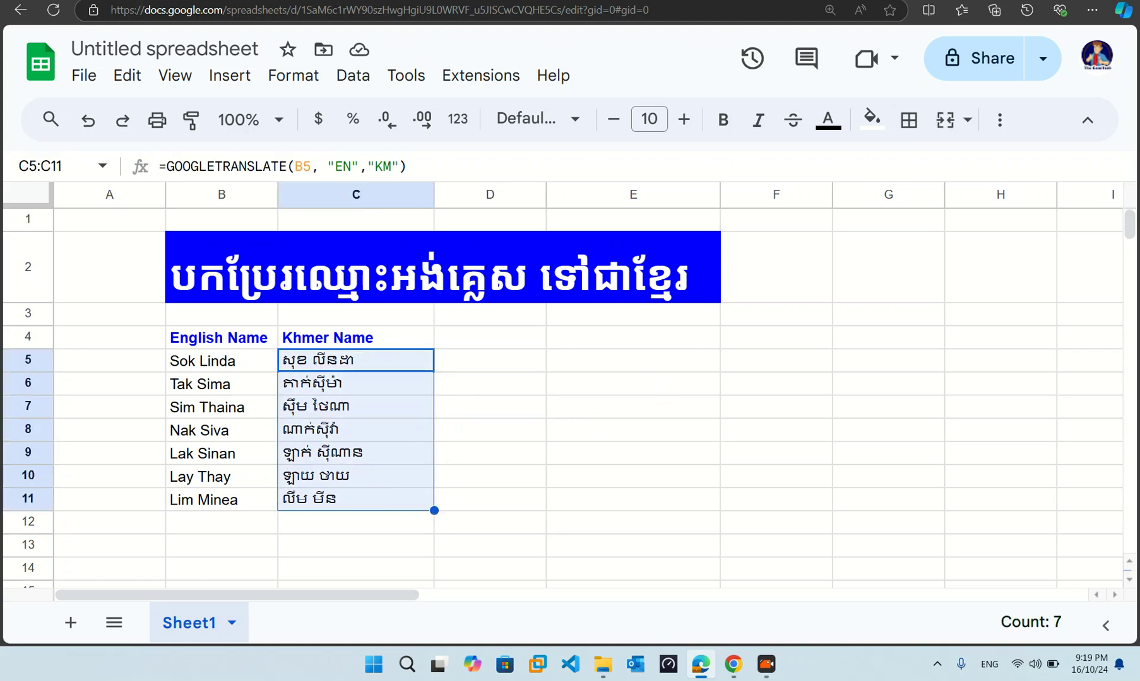
pyautogui.hotkey('ctrl', 'Tab')
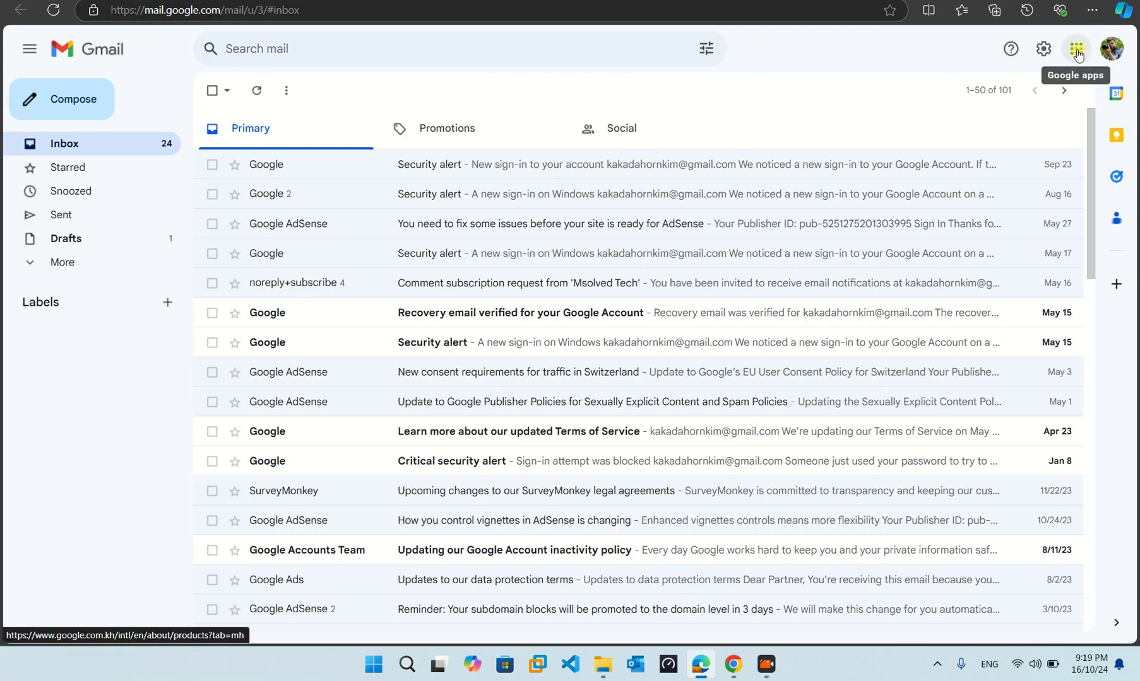
# - Launch Google Sheets from Gmail's Google apps list
pyautogui.click(1077, 51)
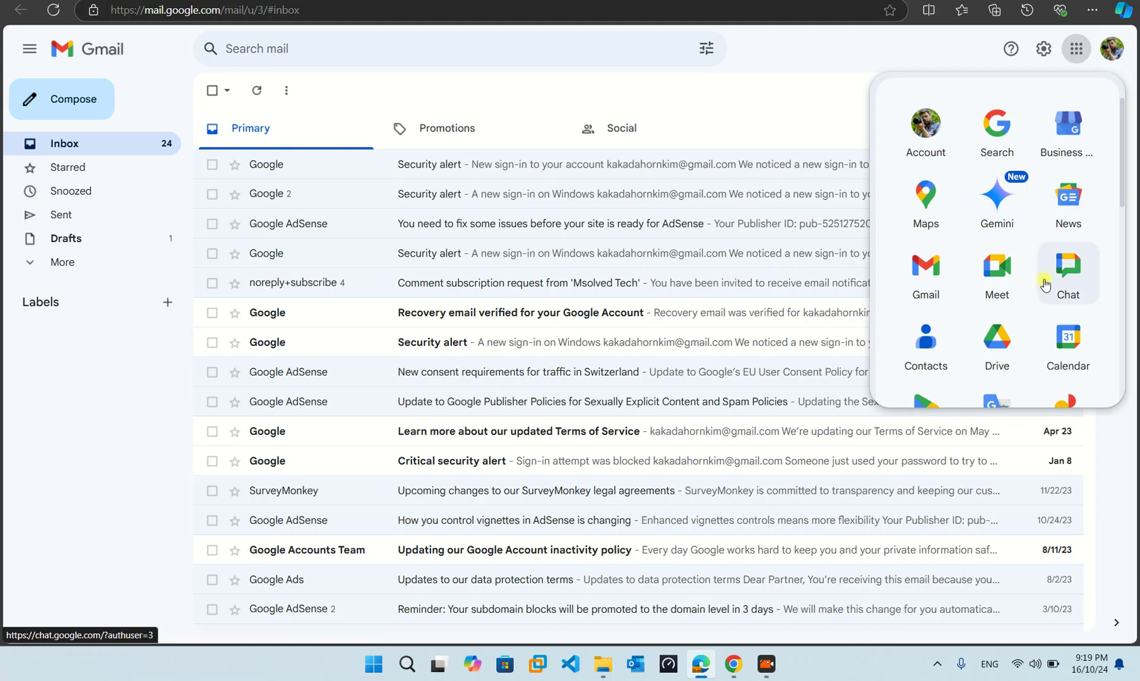
pyautogui.scroll(-1, 1045, 260)
pyautogui.scroll(-4, 1045, 260)
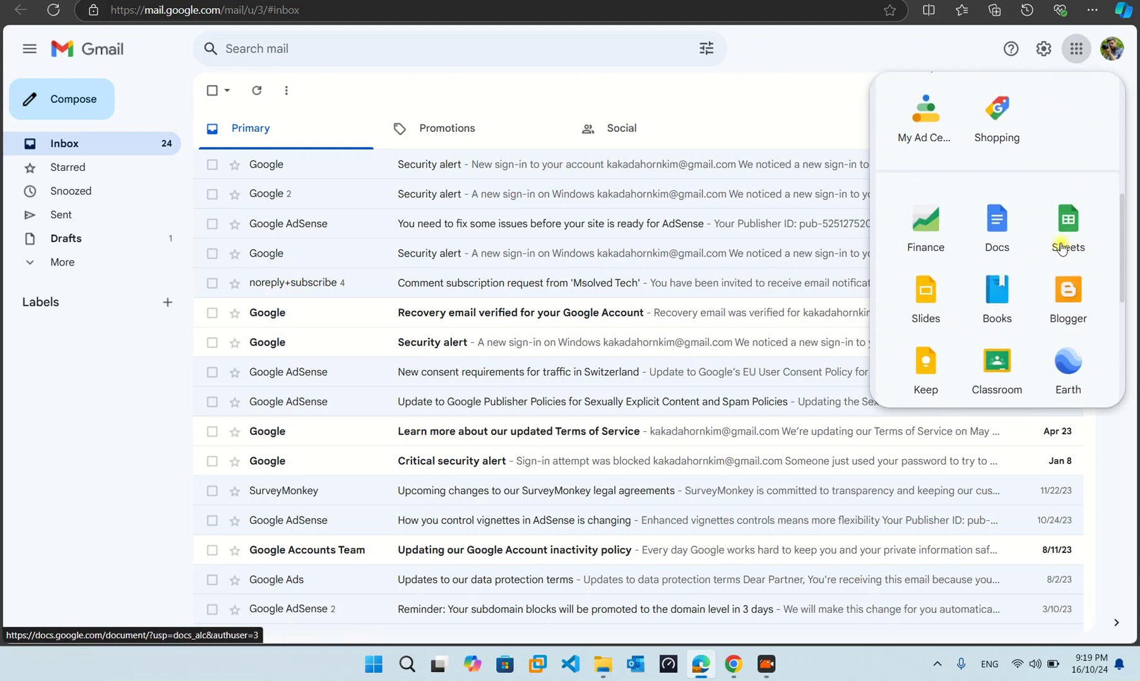
pyautogui.scroll(5, 1080, 234)
pyautogui.click(1079, 231)
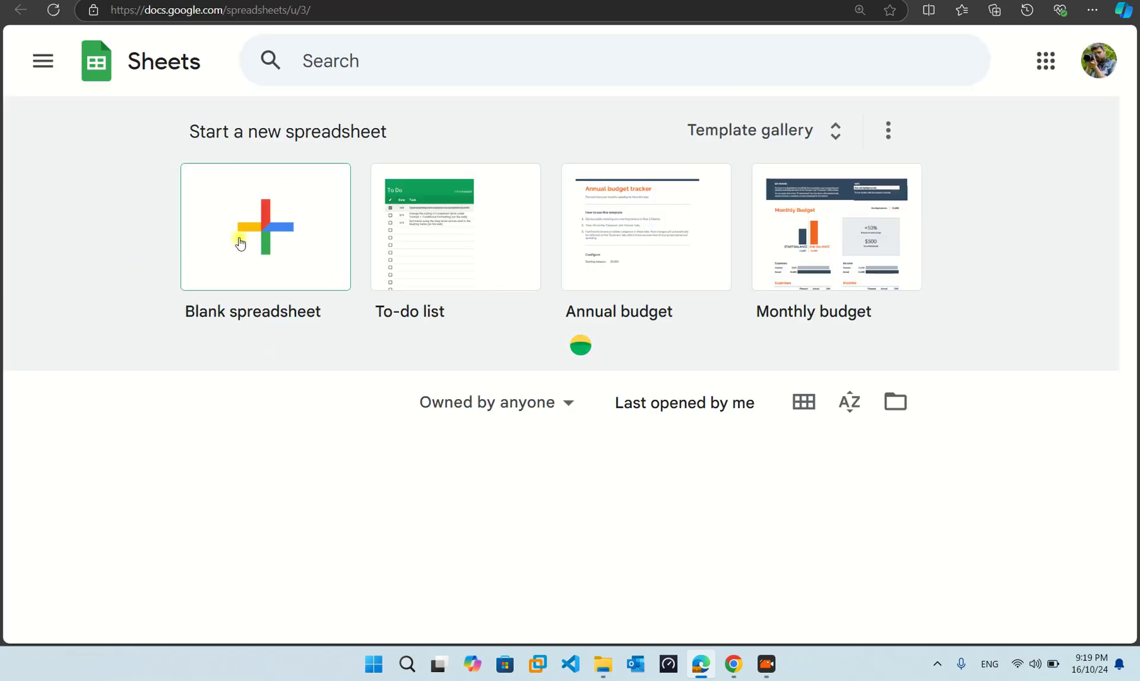
# - Create a blank spreadsheet, dismissing the dropdown-chips tip and closing the Tables panel
pyautogui.click(279, 238)
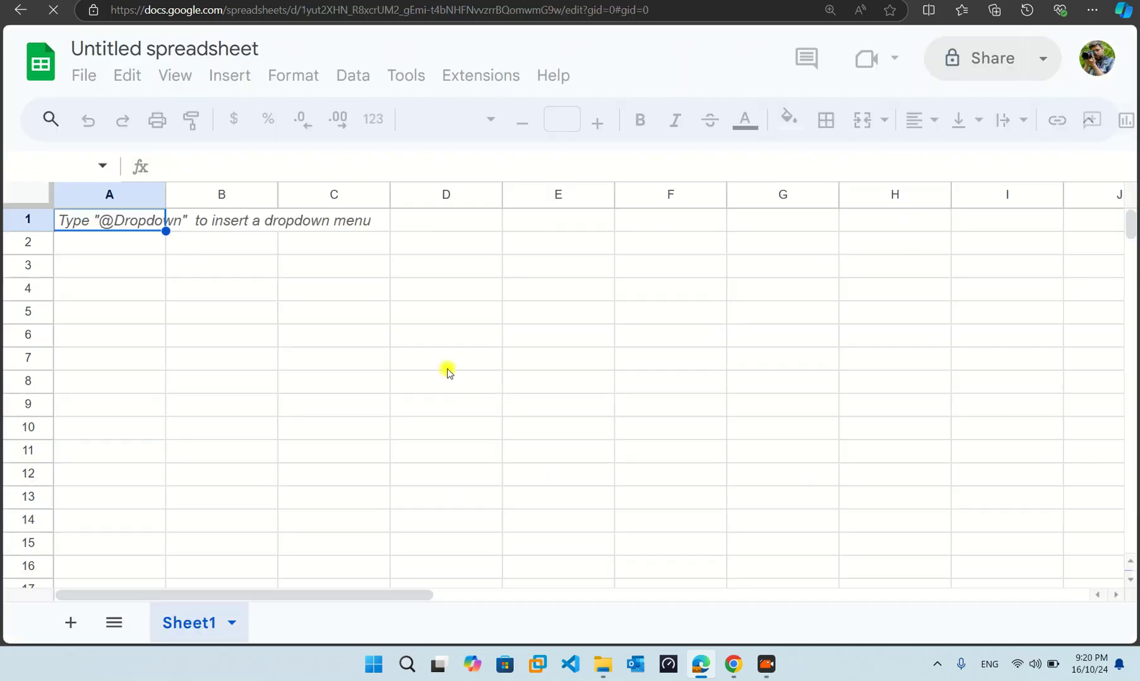
pyautogui.click(448, 372)
pyautogui.click(518, 316)
pyautogui.click(247, 288)
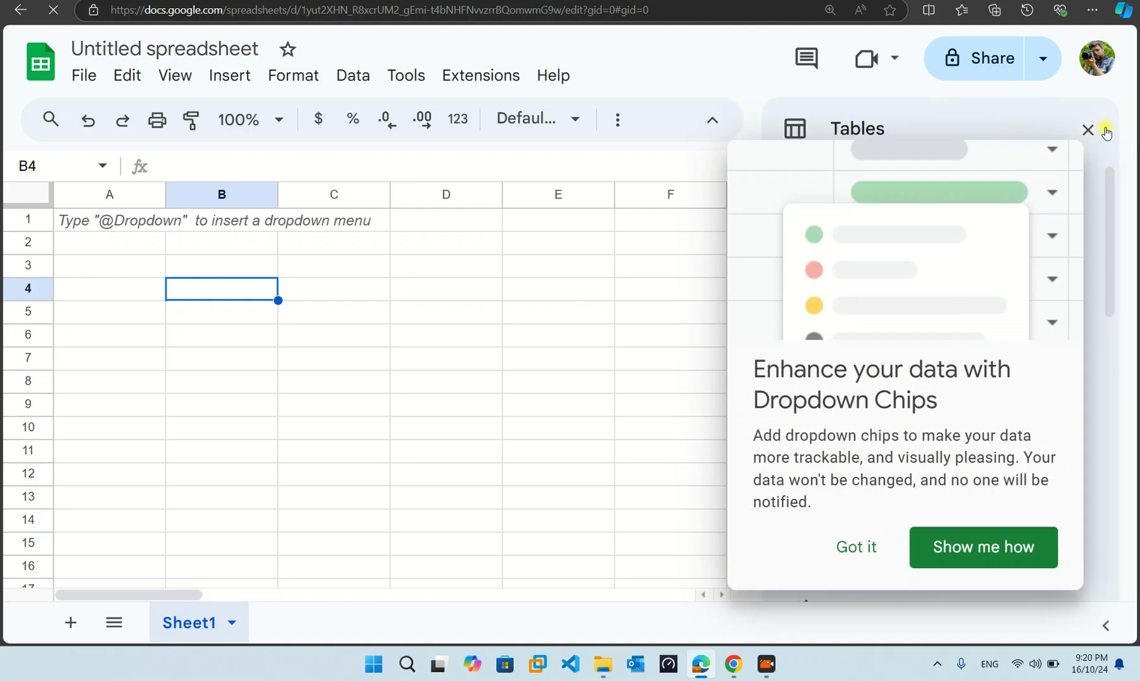
pyautogui.click(846, 554)
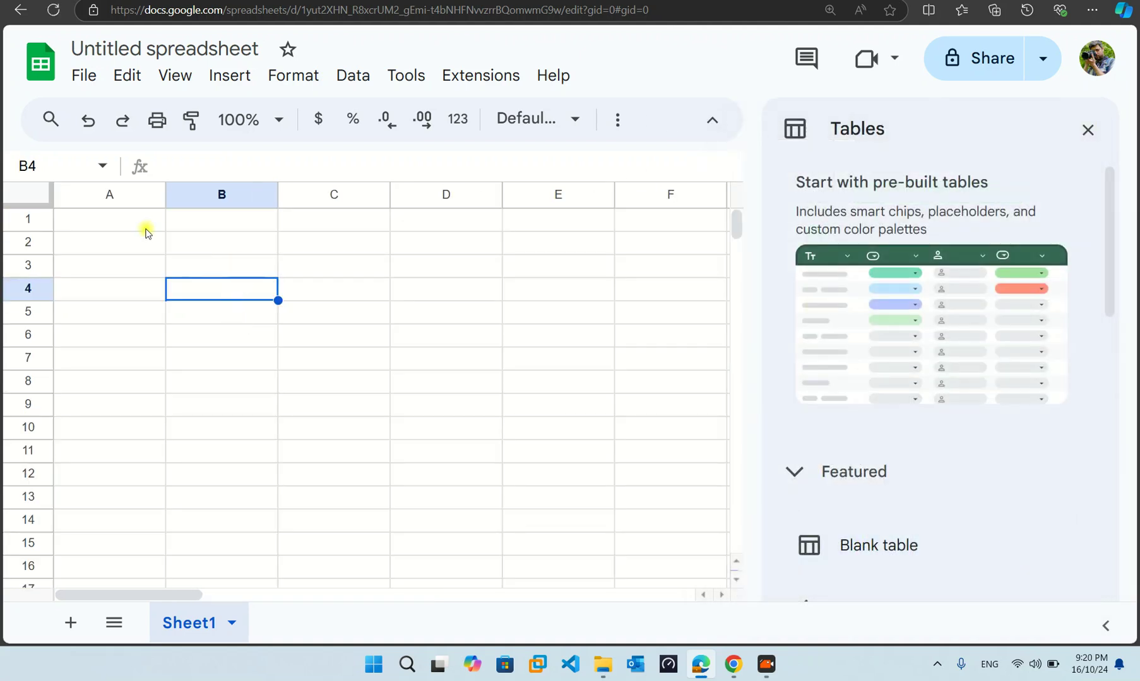
pyautogui.click(86, 76)
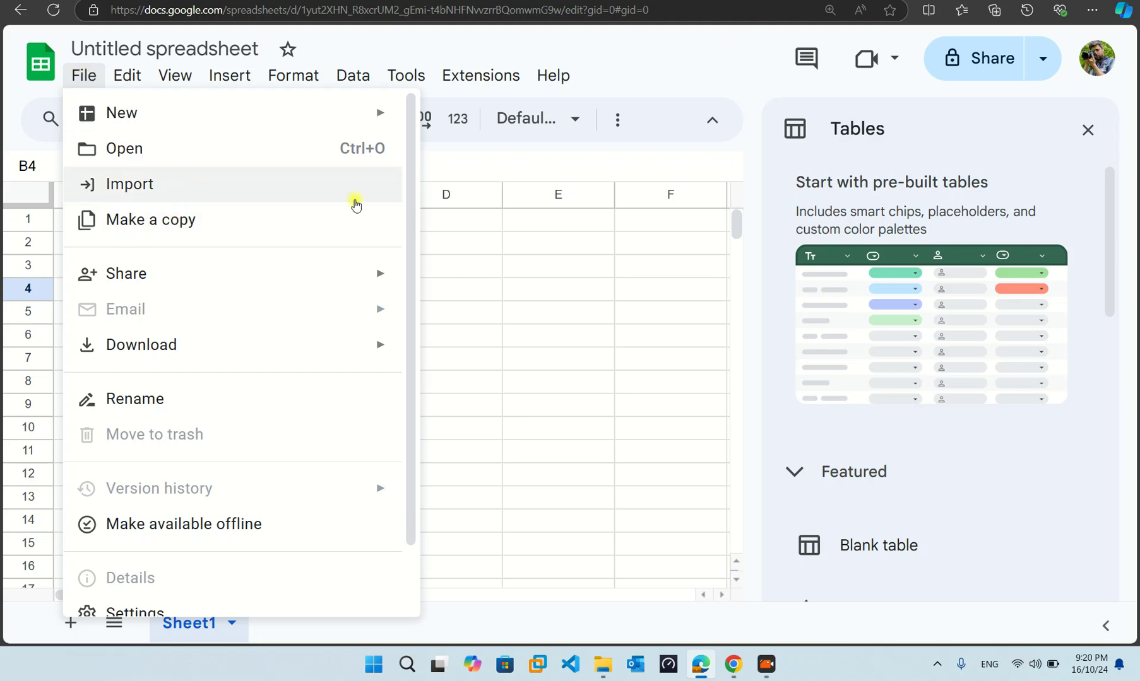
pyautogui.click(632, 293)
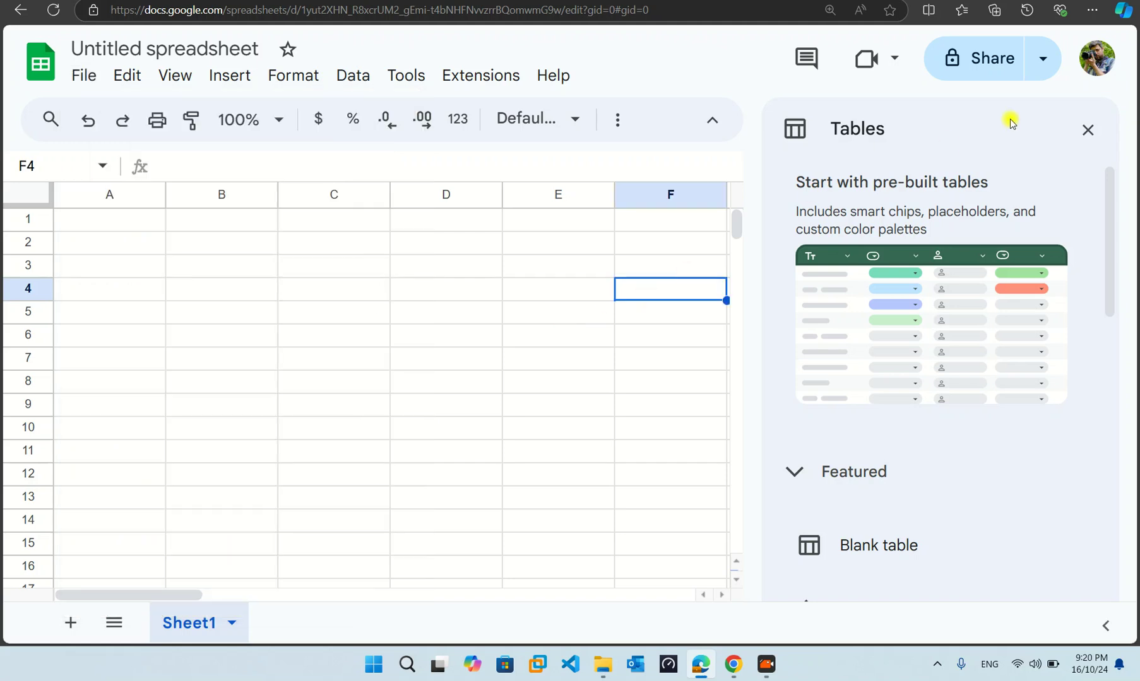
pyautogui.click(1087, 131)
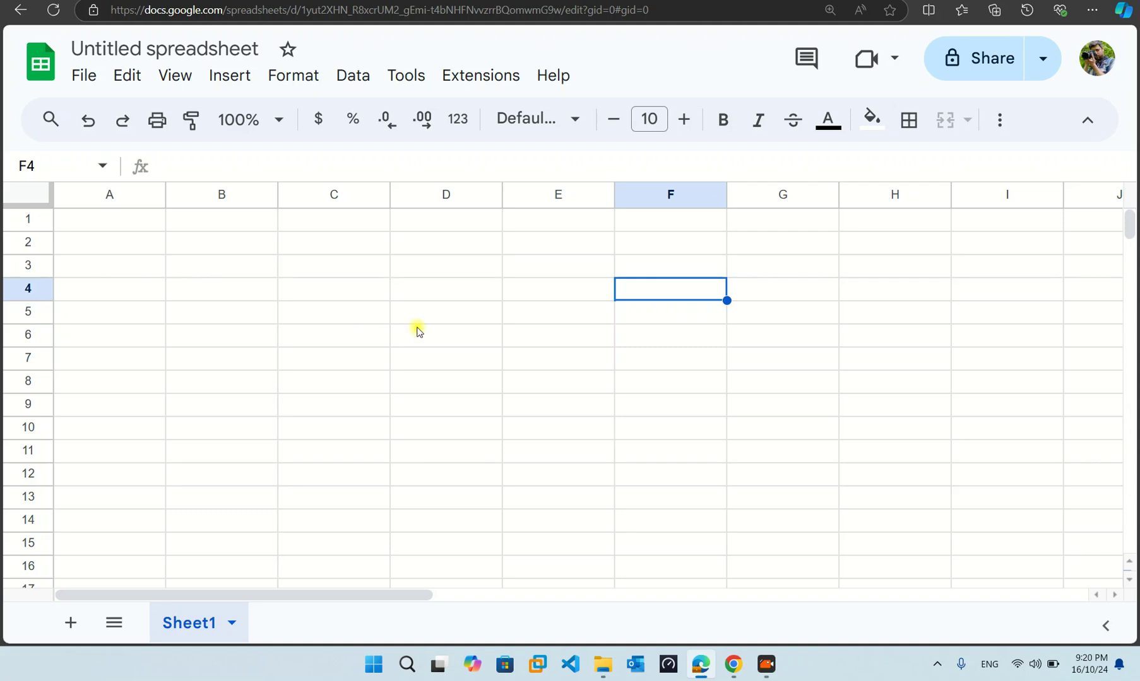
pyautogui.click(203, 268)
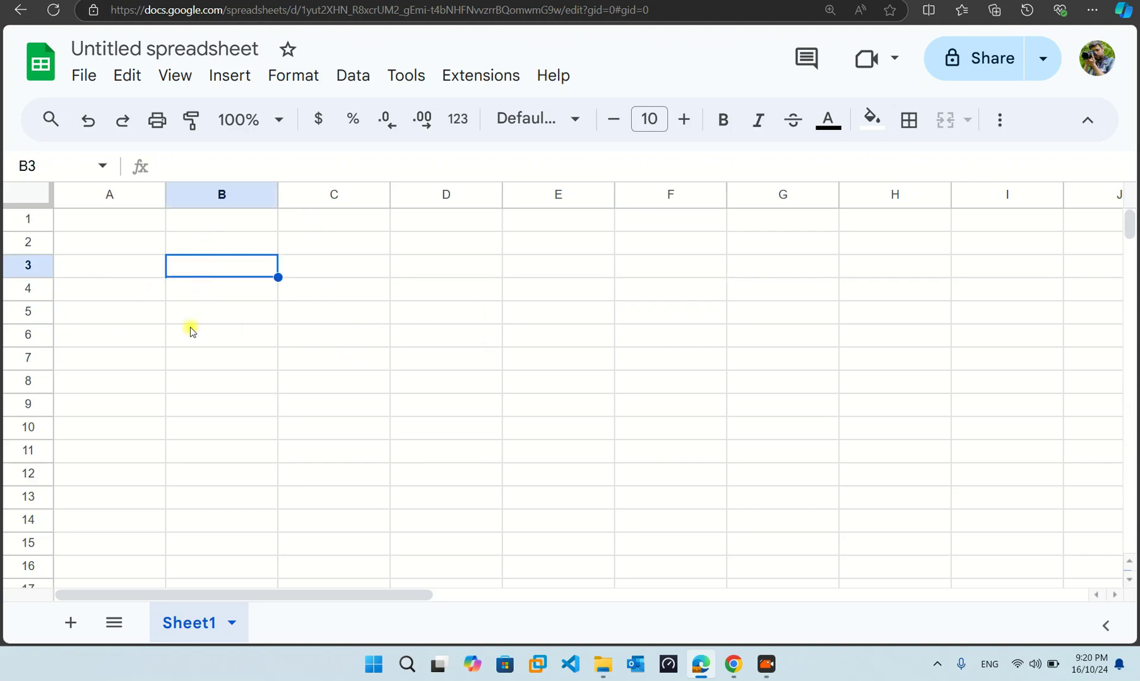
# - Enter the headers 'English Name' in B4 and 'Khmer Name' in C4
pyautogui.click(221, 297)
pyautogui.click(214, 275)
pyautogui.click(212, 297)
pyautogui.write('English Name')
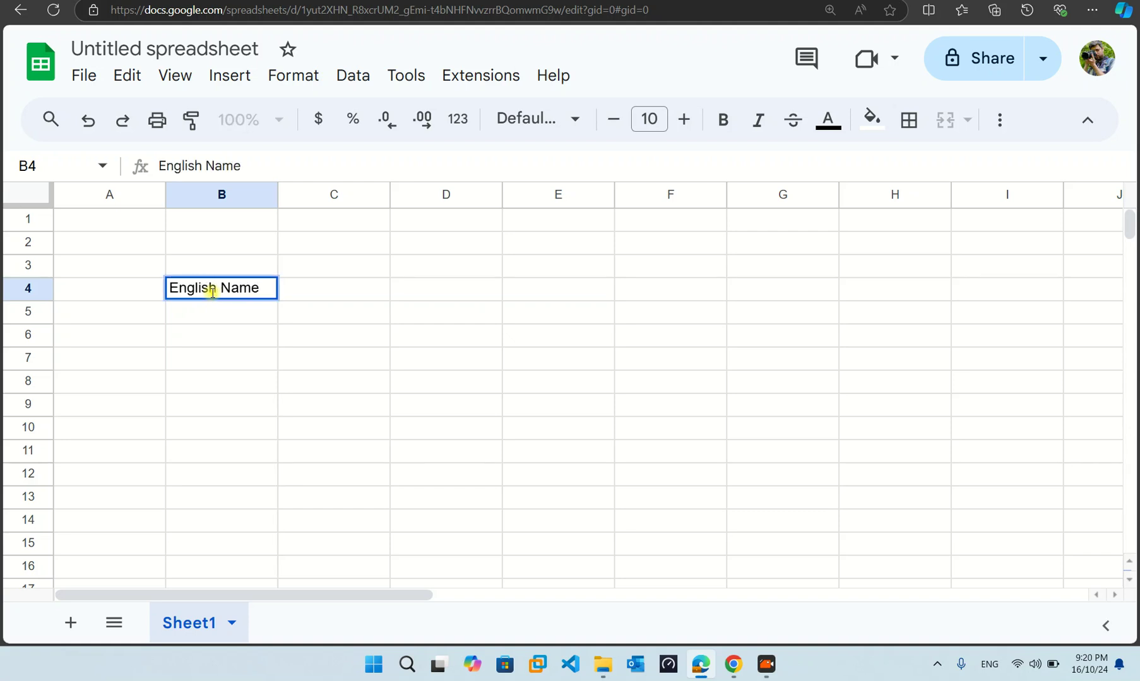
pyautogui.press('Tab')
pyautogui.write('Khmer Name')
pyautogui.press('Return')
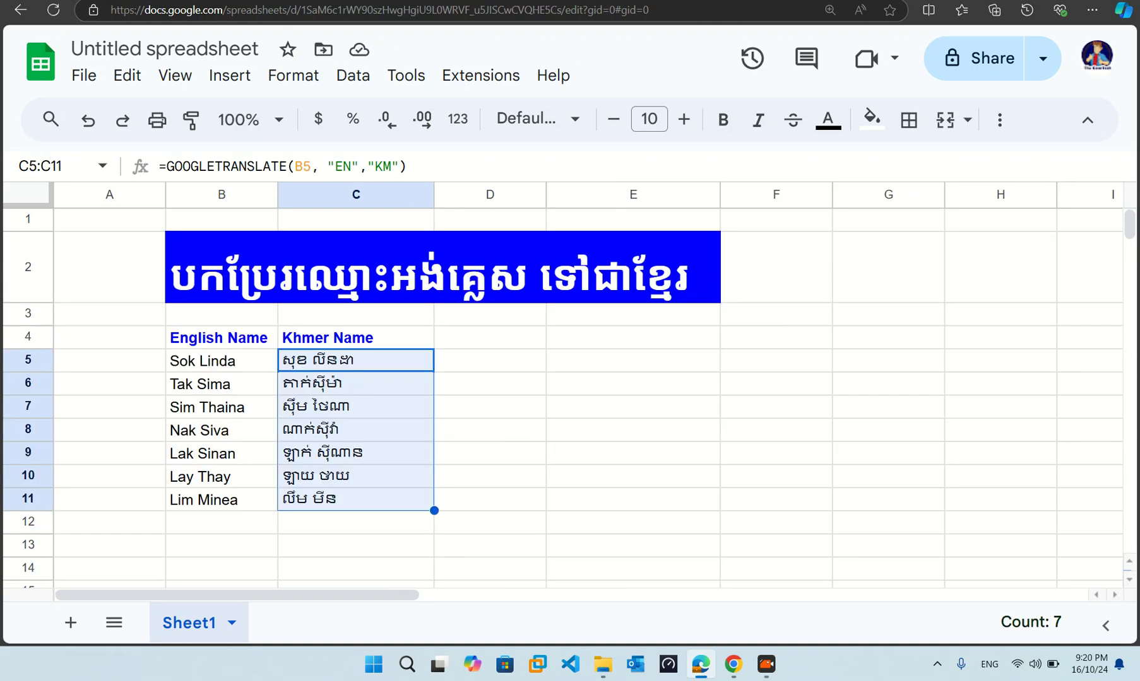
# - Copy the seven English names from the original sheet into B5:B11
pyautogui.click(190, 389)
pyautogui.moveTo(224, 360); pyautogui.dragTo(213, 503)
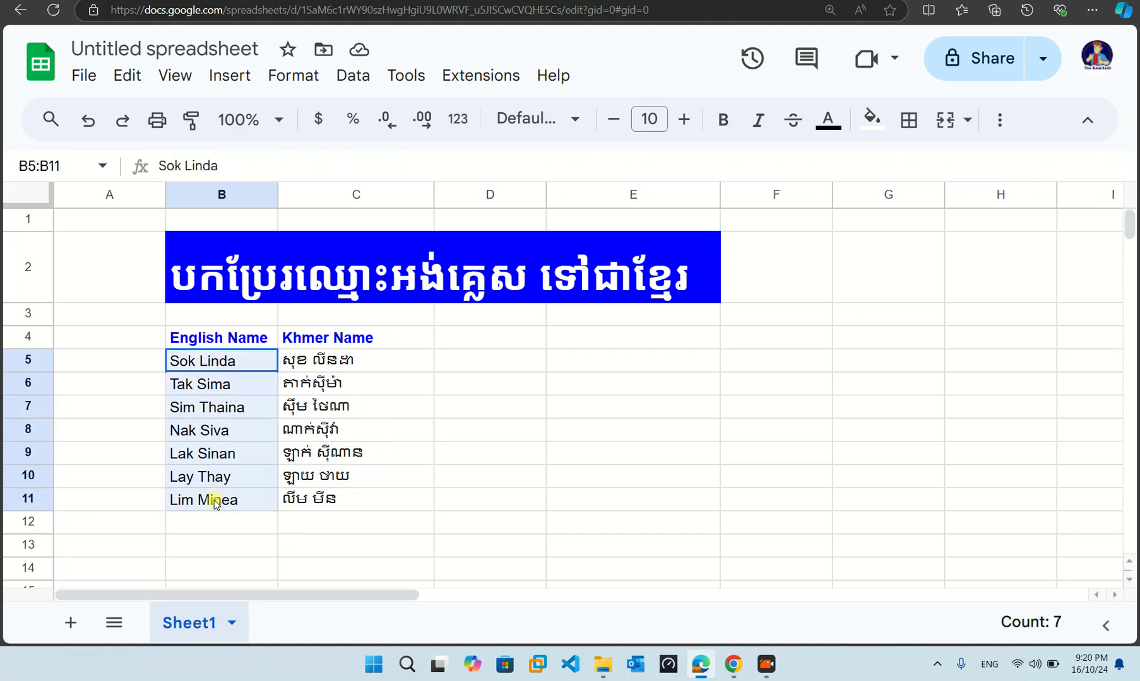
pyautogui.hotkey('ctrl', 'c')
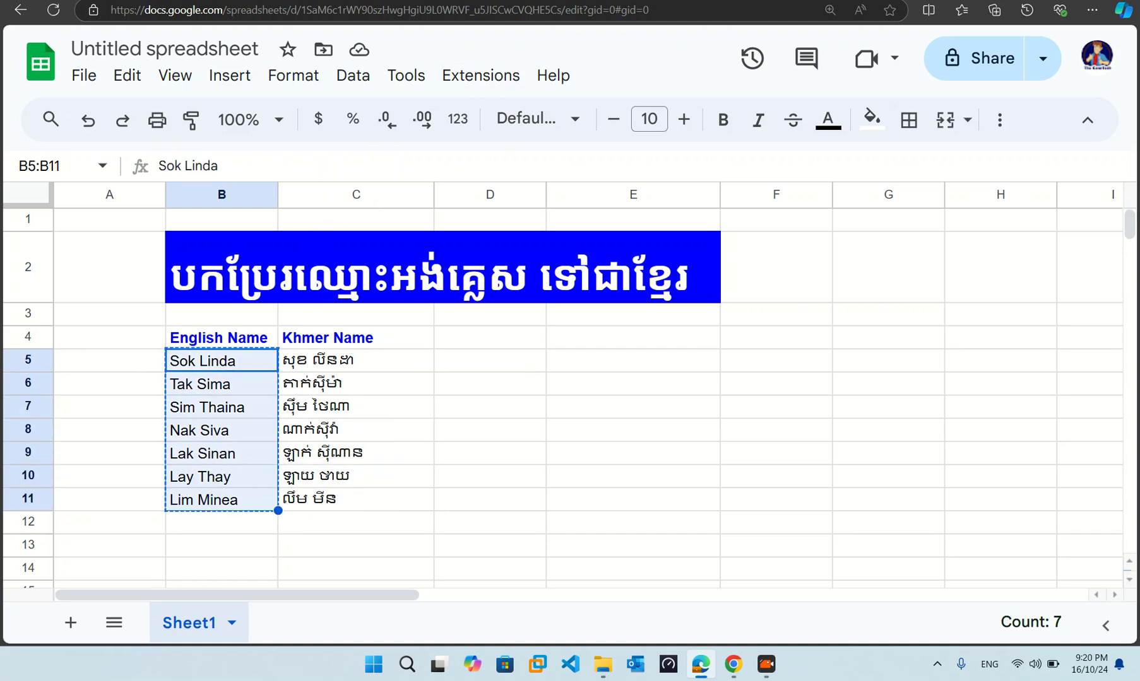
pyautogui.hotkey('alt', 'Tab')
pyautogui.click(198, 315)
pyautogui.hotkey('ctrl', 'v')
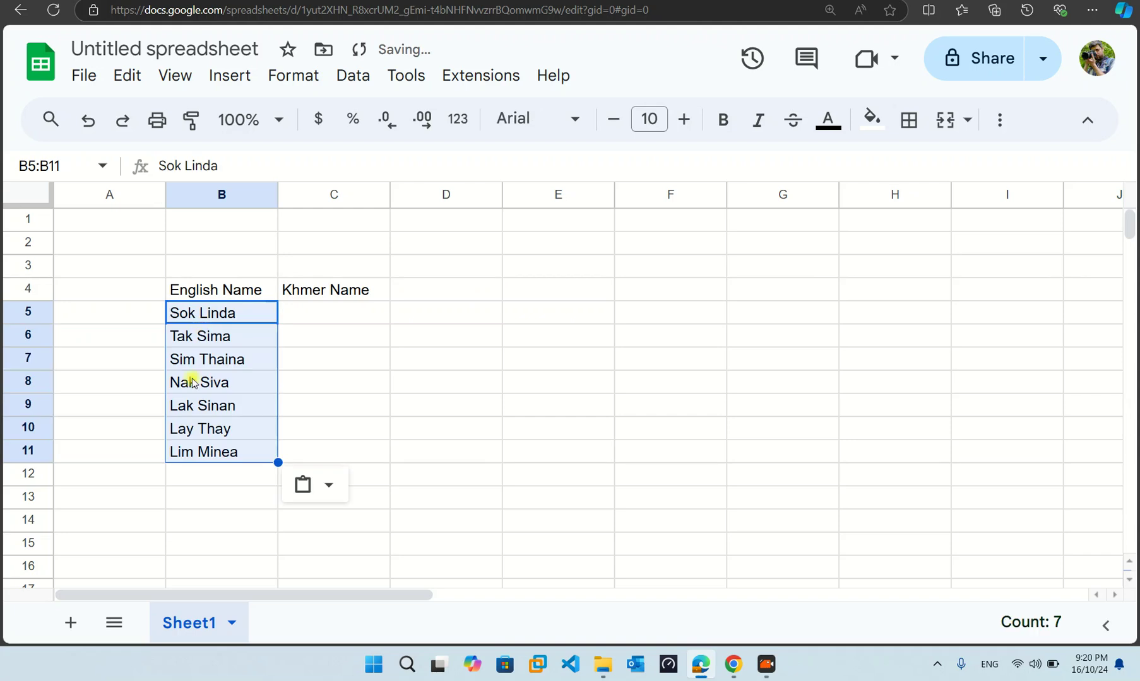
pyautogui.click(186, 407)
pyautogui.click(227, 314)
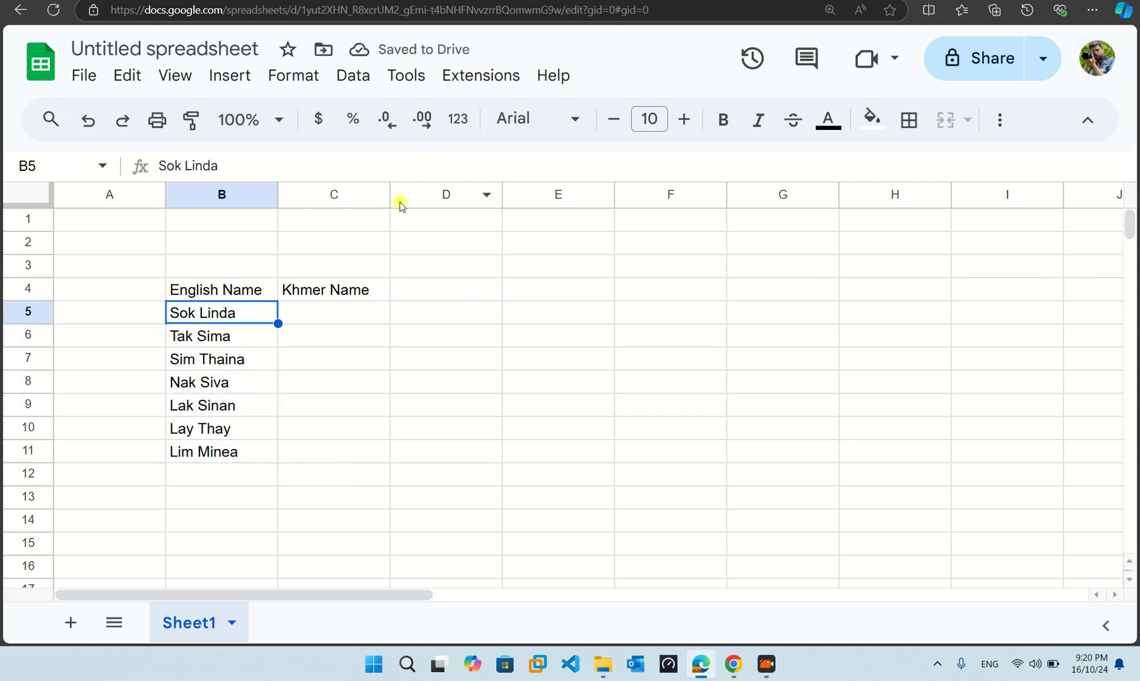
# - Make the B4:C4 headers bold and red, and widen columns B and C
pyautogui.moveTo(391, 195); pyautogui.dragTo(427, 193)
pyautogui.moveTo(259, 291); pyautogui.dragTo(363, 291)
pyautogui.click(723, 119)
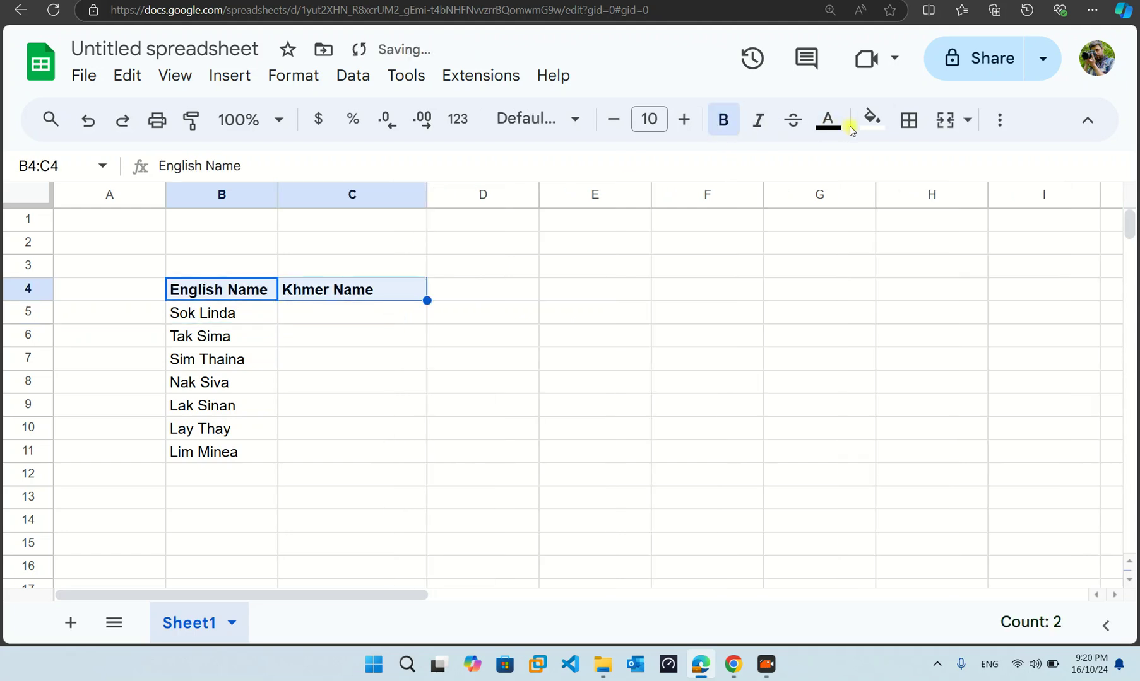
pyautogui.click(840, 130)
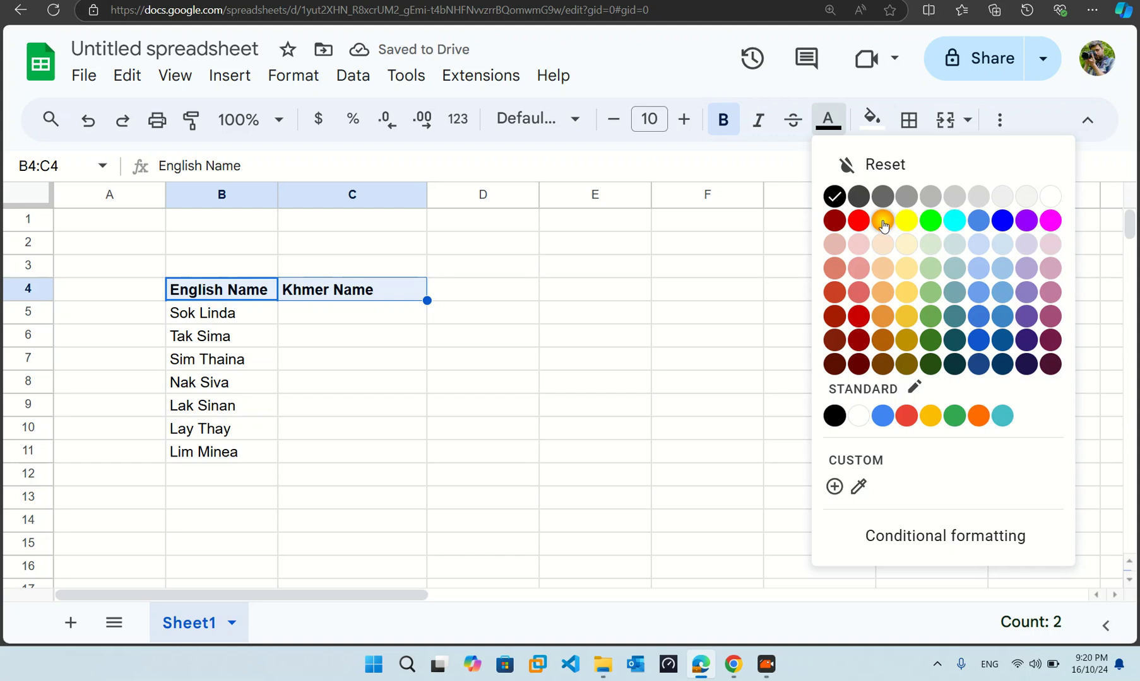
pyautogui.click(855, 229)
pyautogui.click(359, 426)
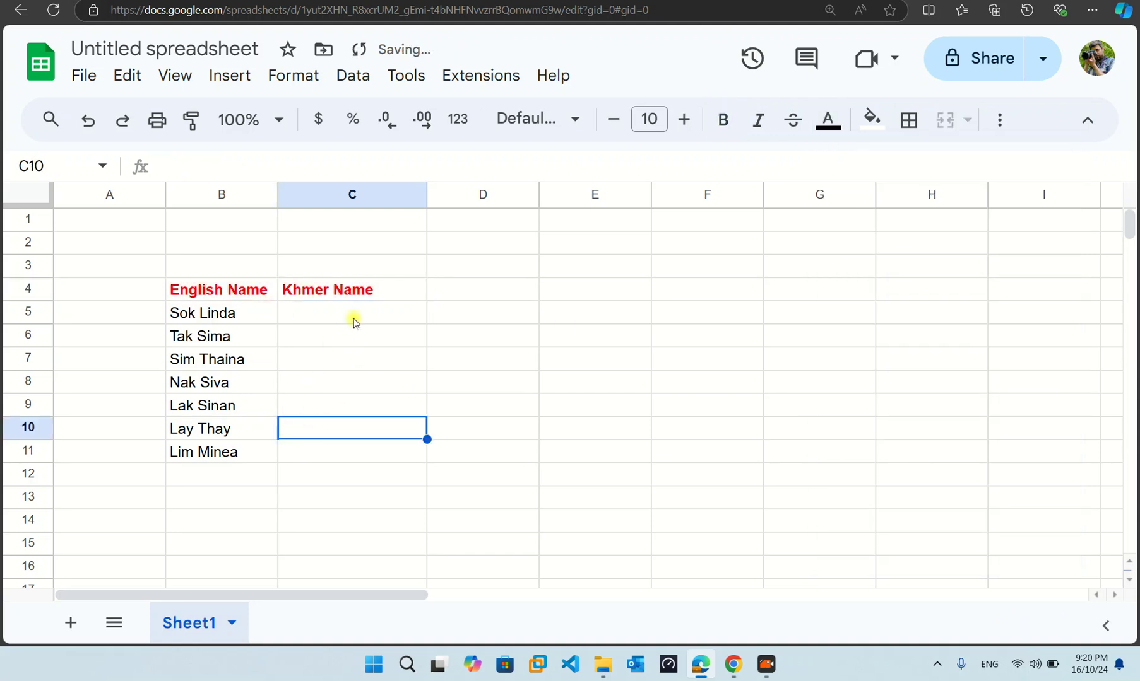
pyautogui.click(328, 314)
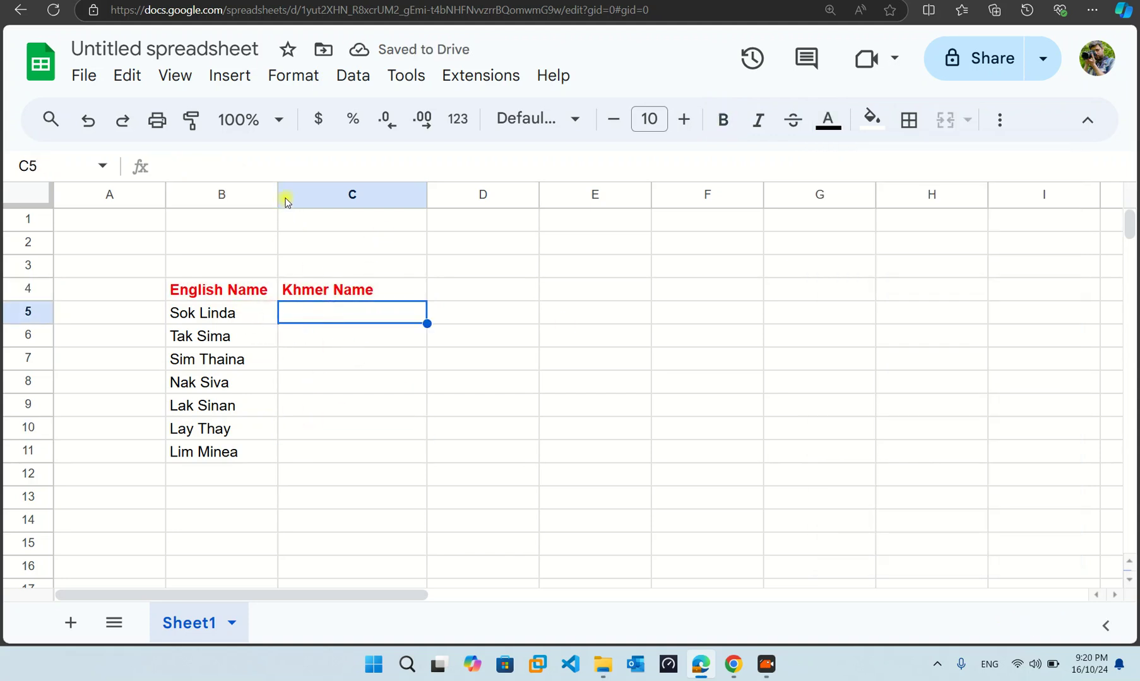
pyautogui.moveTo(278, 195); pyautogui.dragTo(301, 195)
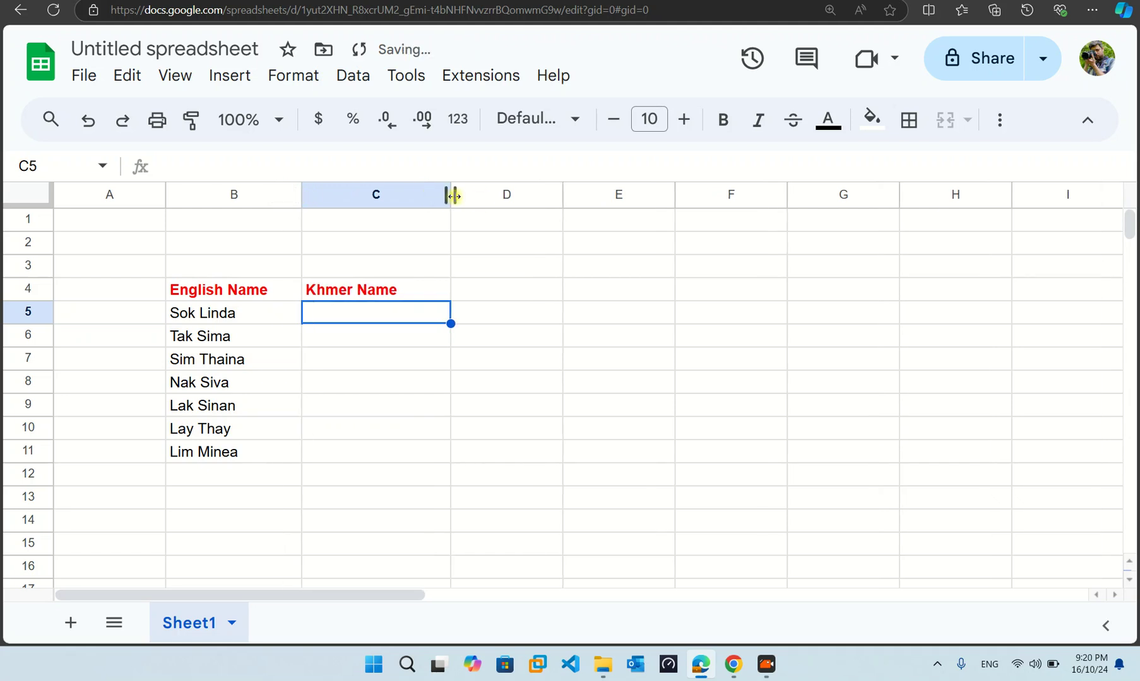
pyautogui.moveTo(452, 195); pyautogui.dragTo(482, 195)
# - Enter =GOOGLETRANSLATE(B5, "EN", "KM") in C5 to get the first Khmer name
pyautogui.write('=google')
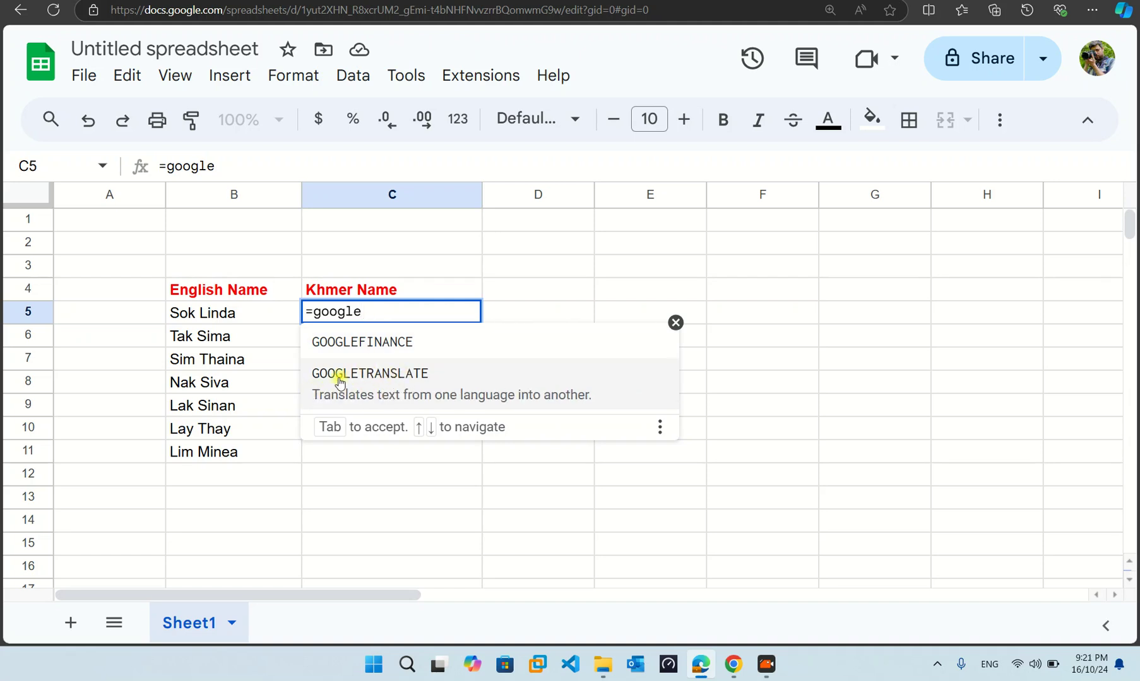
pyautogui.click(376, 383)
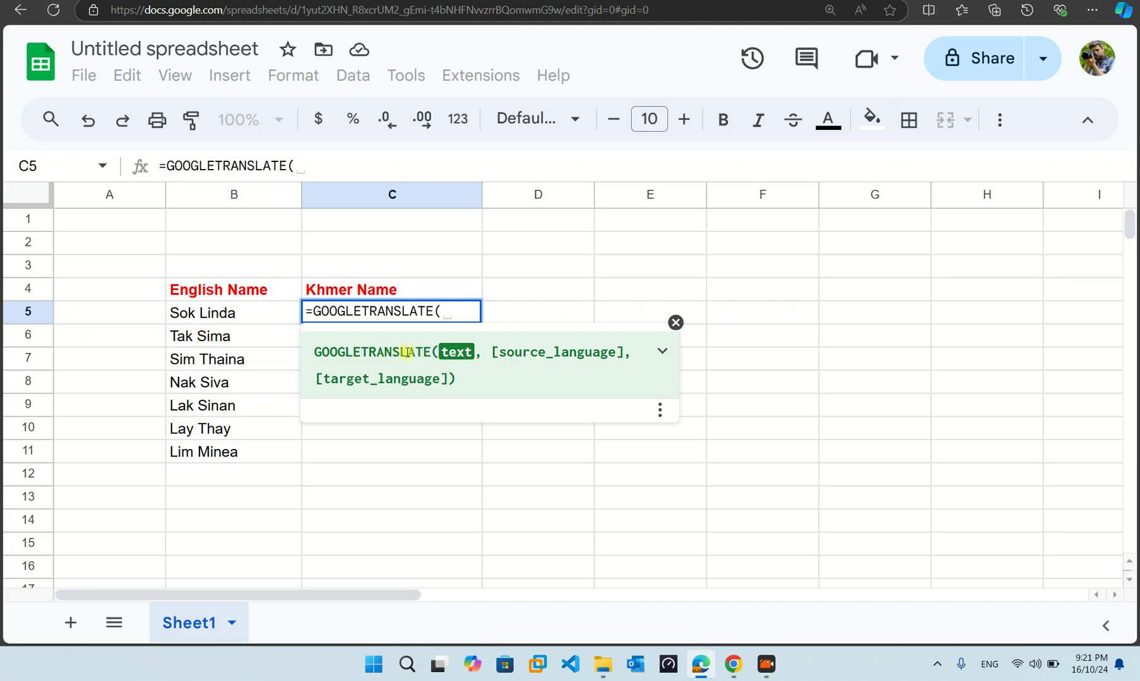
pyautogui.click(240, 317)
pyautogui.write(', ')
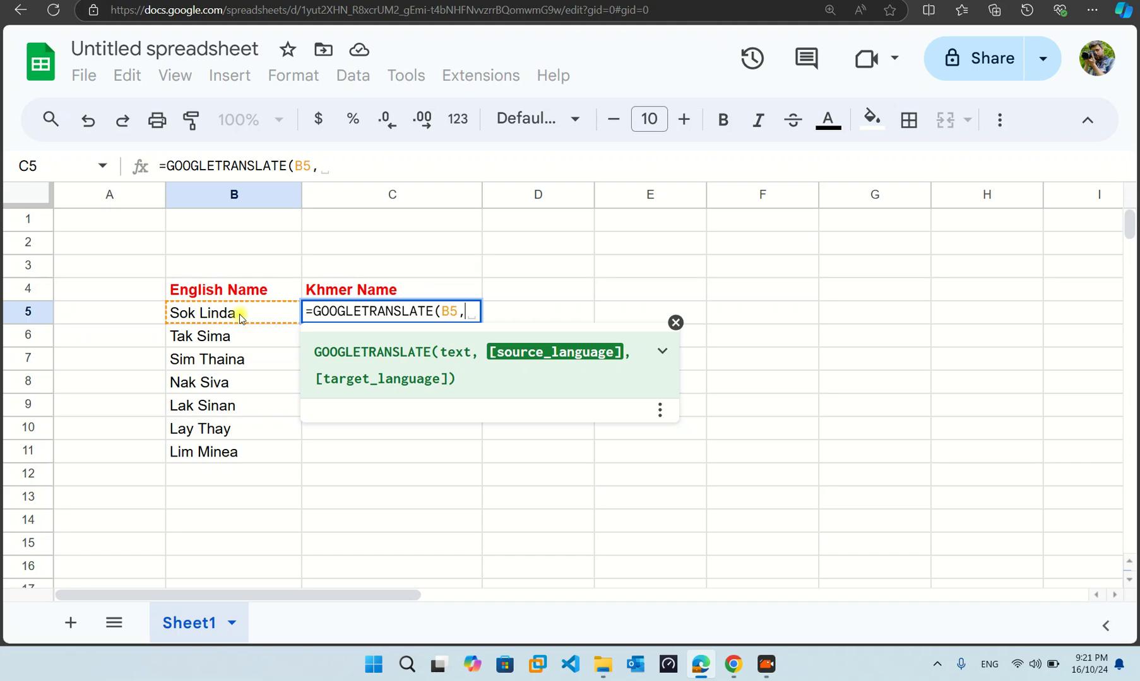
pyautogui.write(' ""')
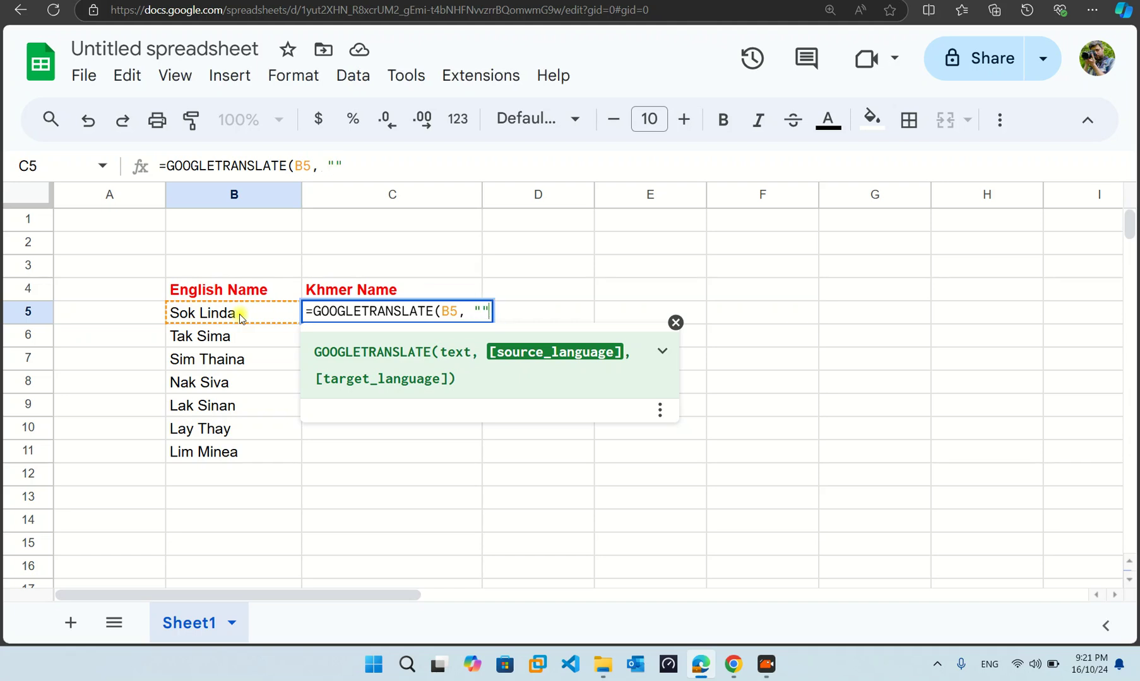
pyautogui.click(481, 311)
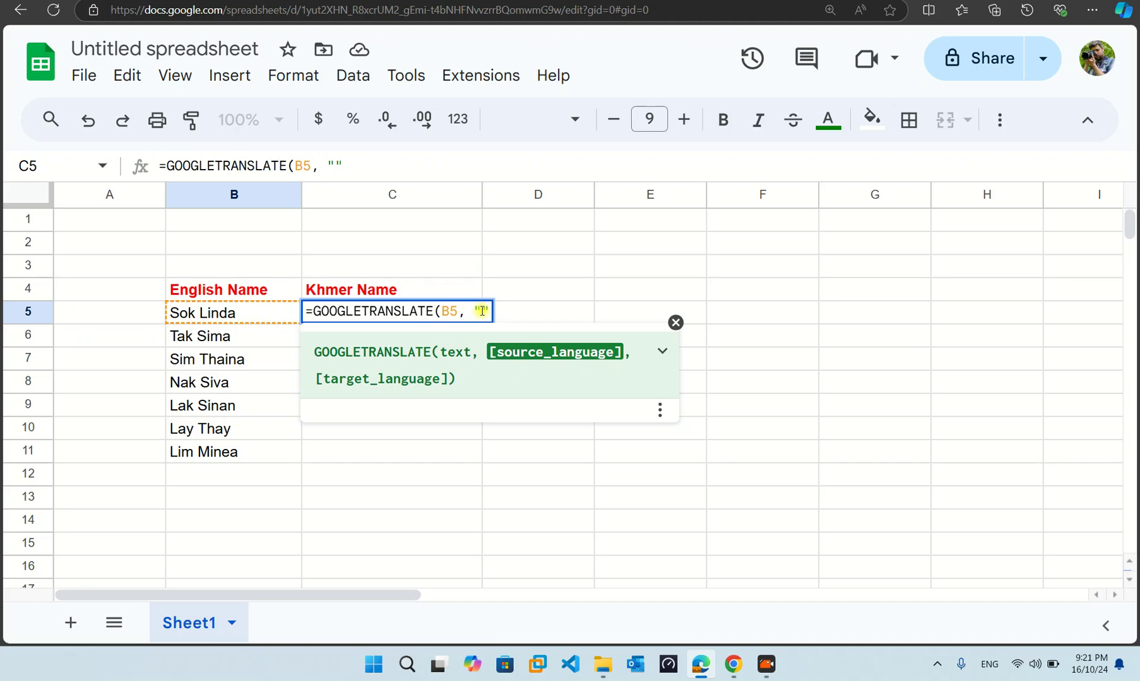
pyautogui.write('EN"')
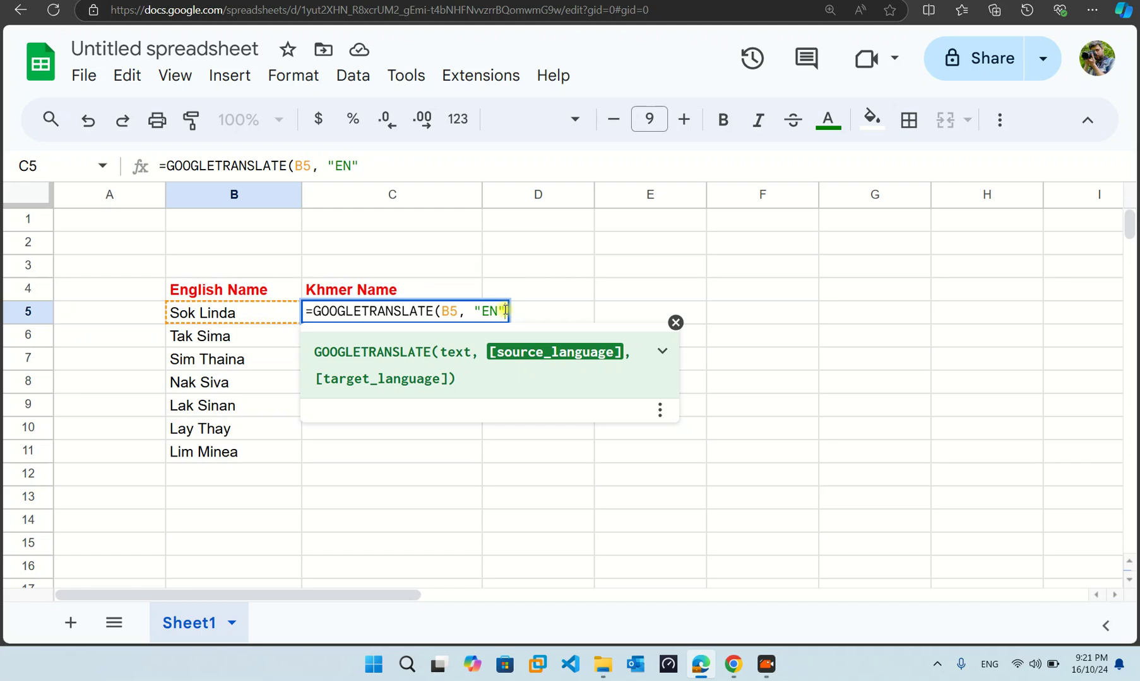
pyautogui.write(', ""')
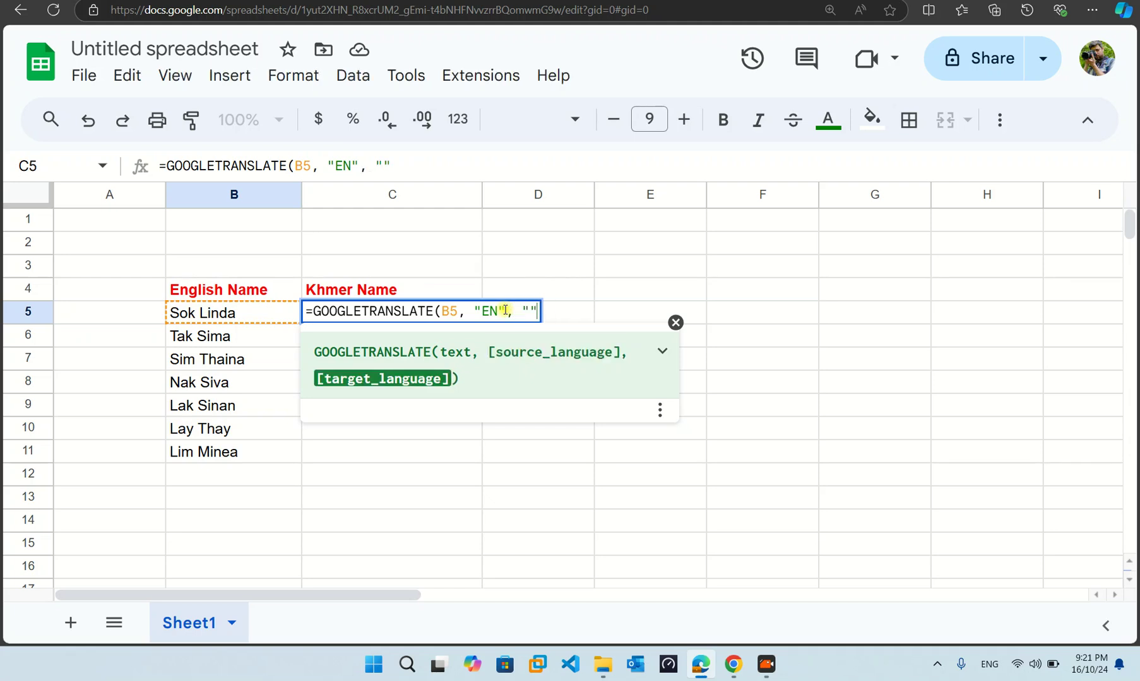
pyautogui.write(')')
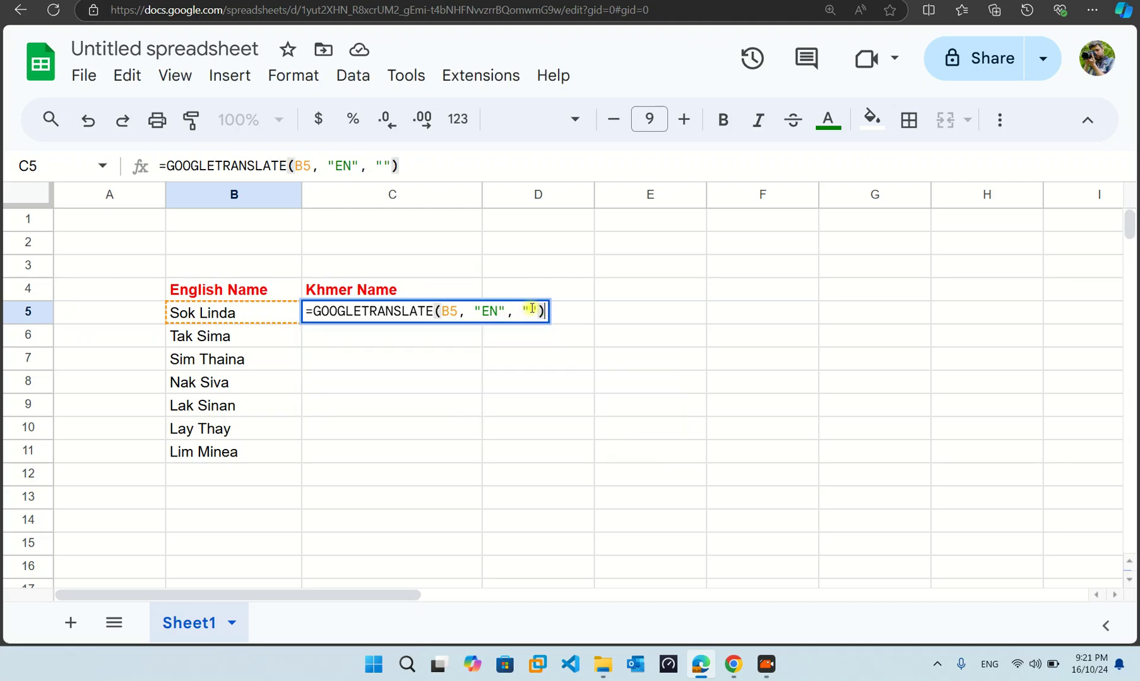
pyautogui.click(532, 308)
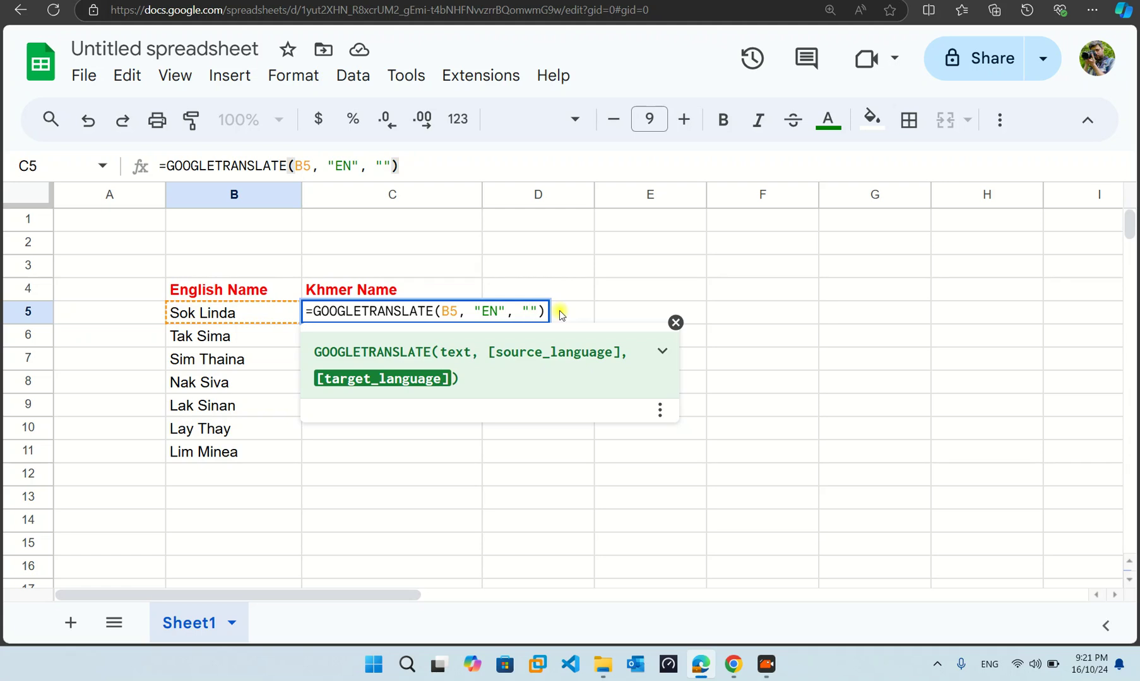
pyautogui.write('KM')
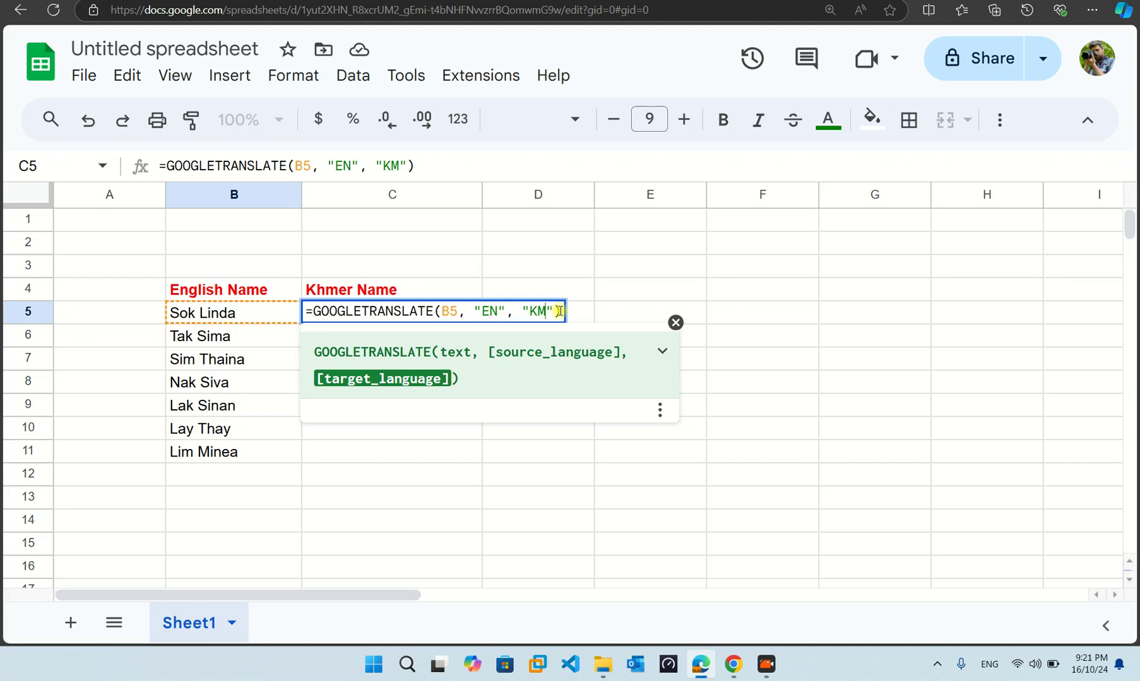
pyautogui.press('Return')
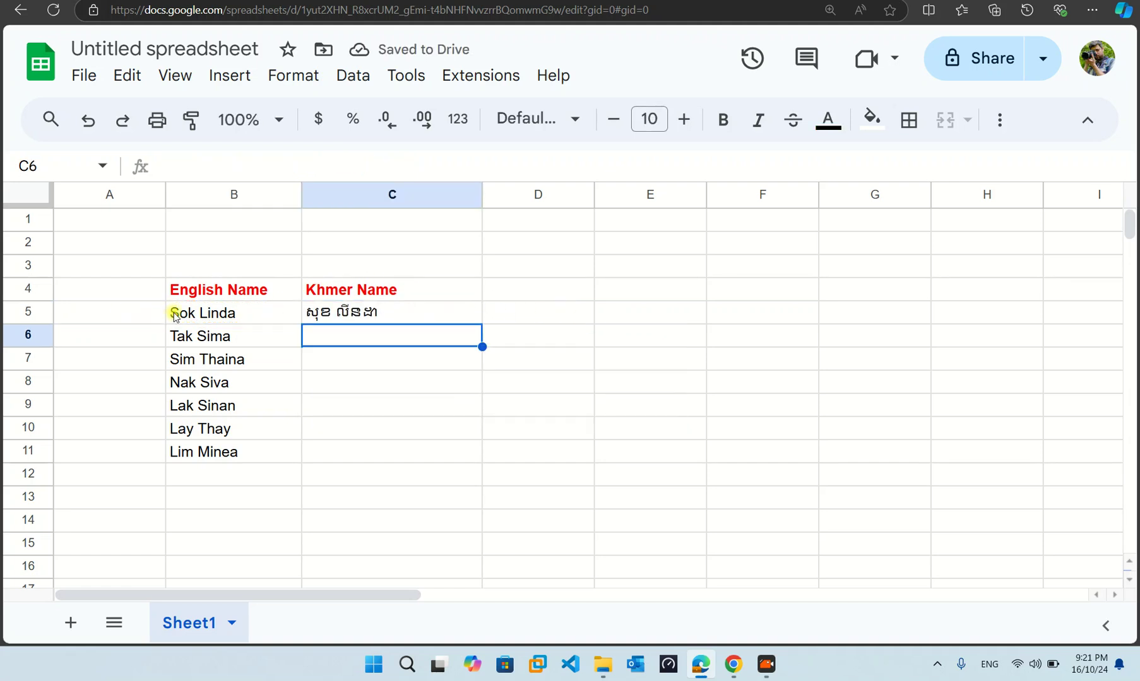
# - Fill the C5 translation formula down to C11, then extend it to C14
pyautogui.click(388, 319)
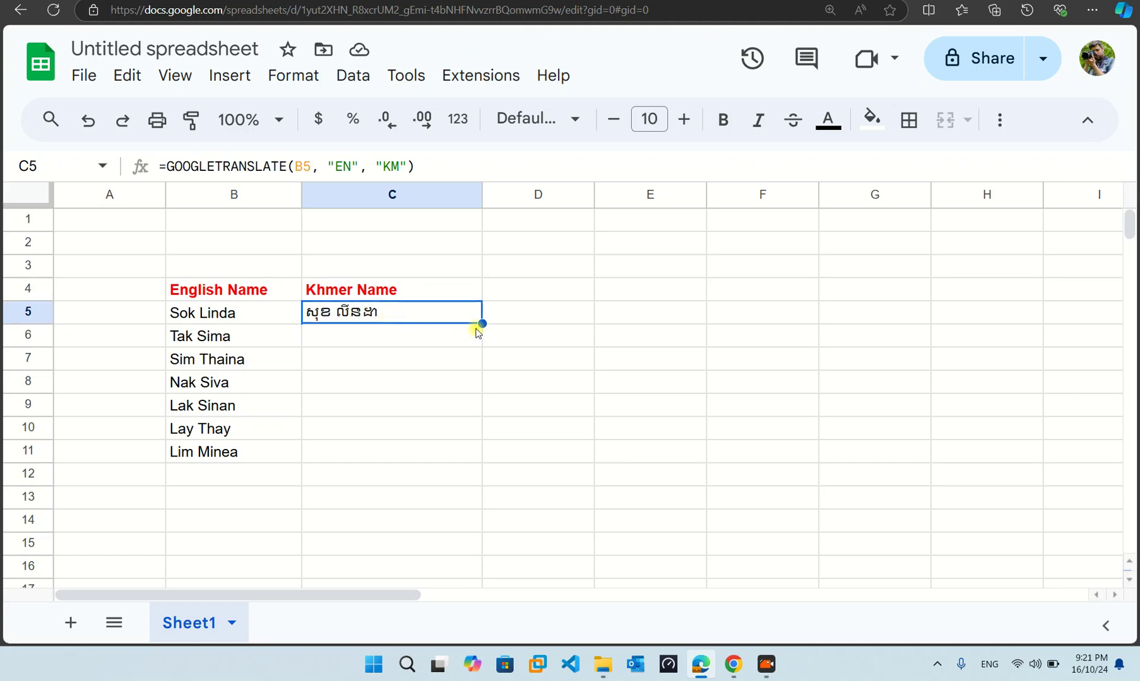
pyautogui.moveTo(482, 323); pyautogui.dragTo(458, 450)
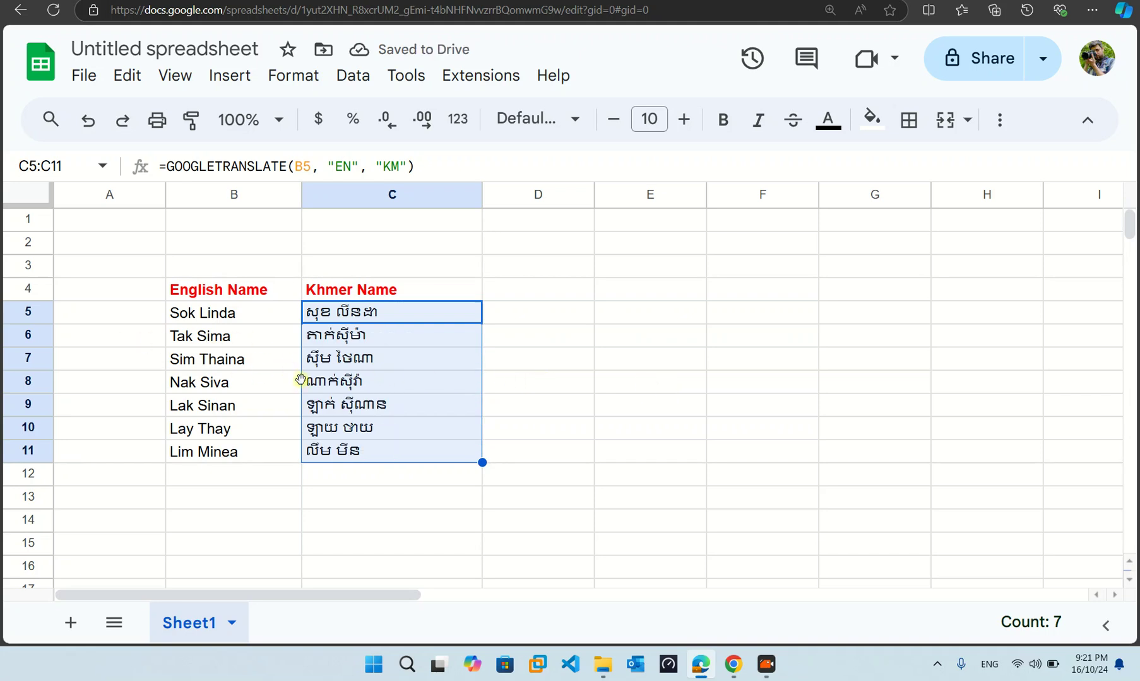
pyautogui.scroll(-2, 302, 378)
pyautogui.click(227, 416)
pyautogui.click(217, 382)
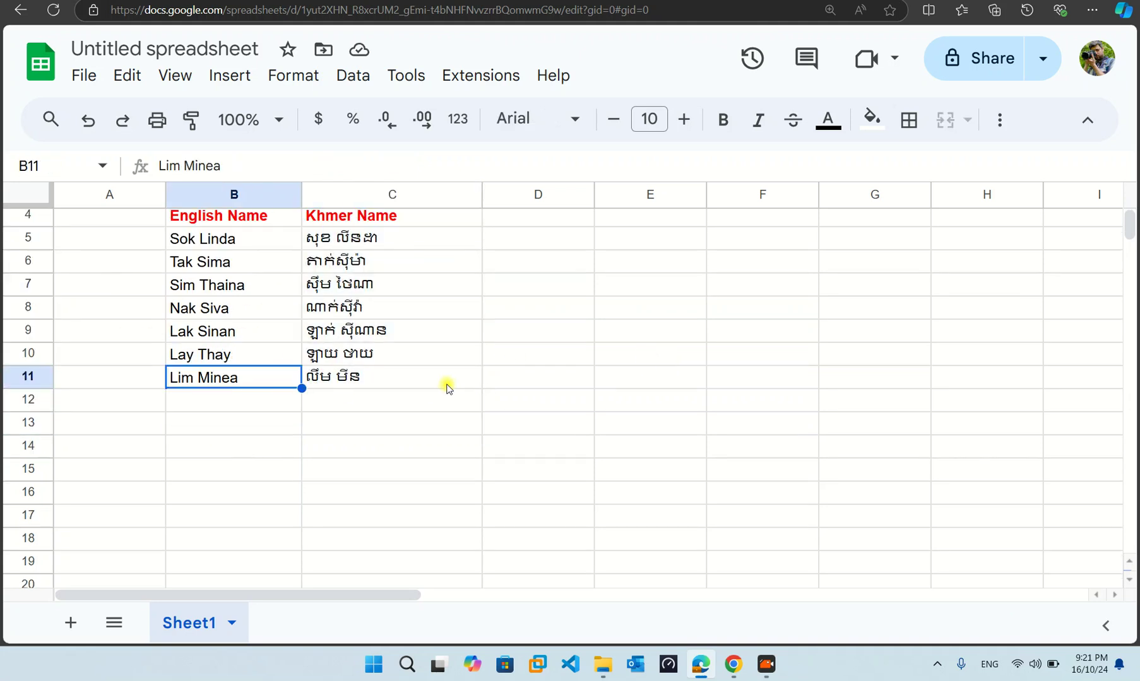
pyautogui.click(445, 385)
pyautogui.moveTo(482, 389); pyautogui.dragTo(470, 447)
pyautogui.click(237, 399)
pyautogui.scroll(-1, 237, 406)
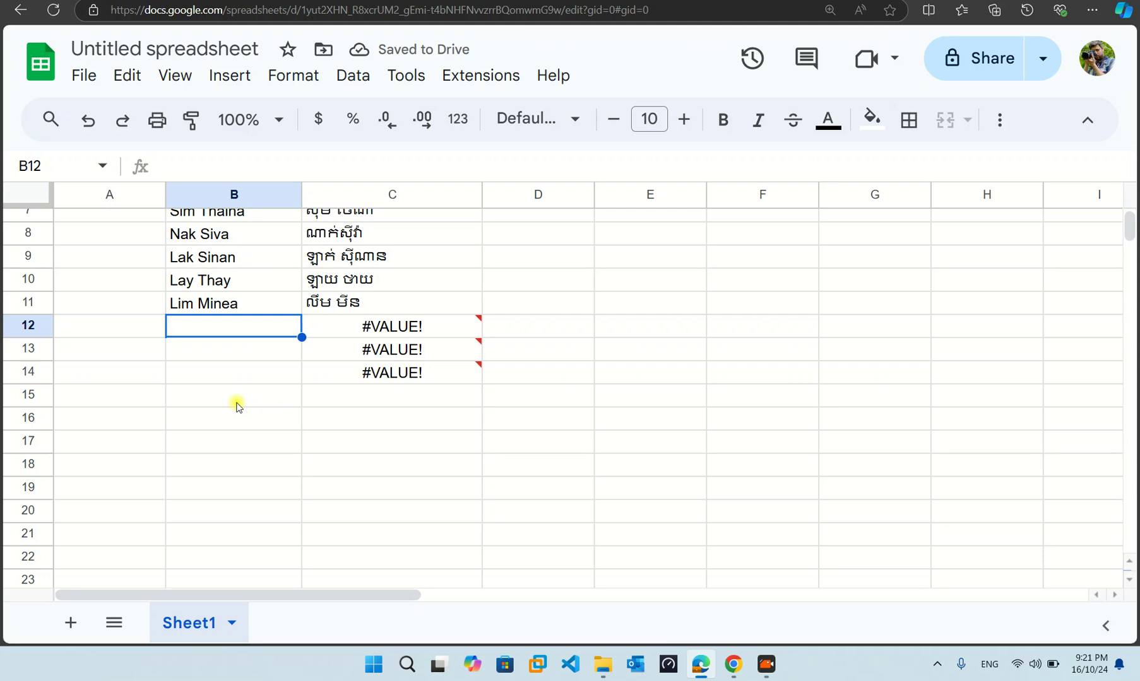
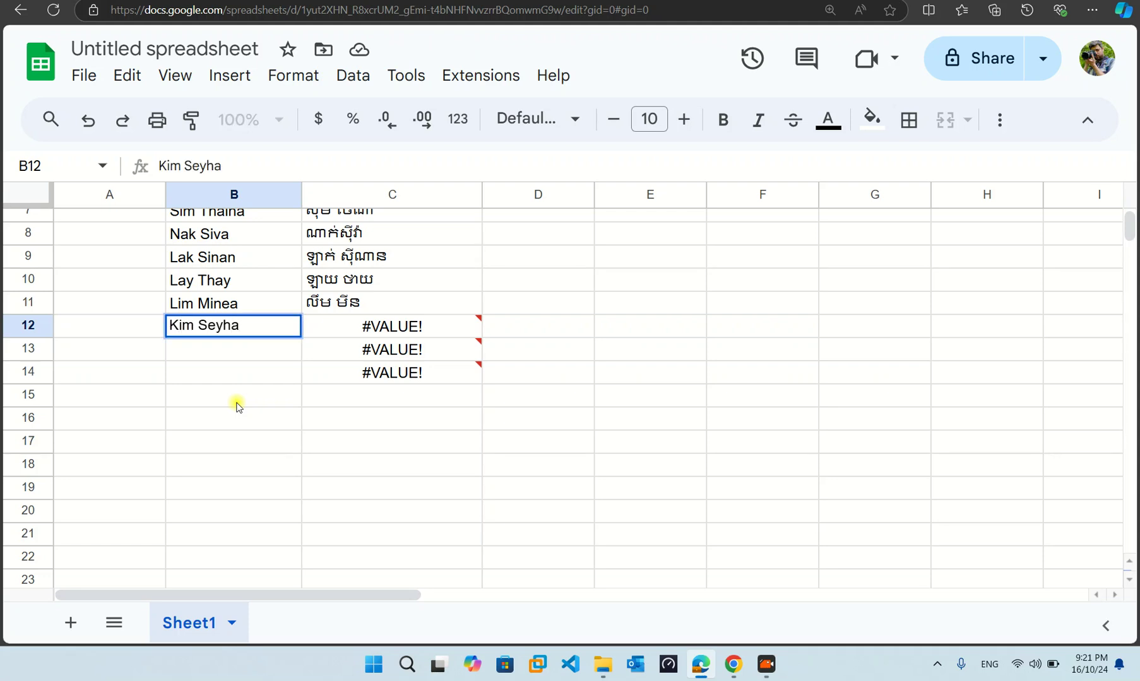
pyautogui.press('Return')
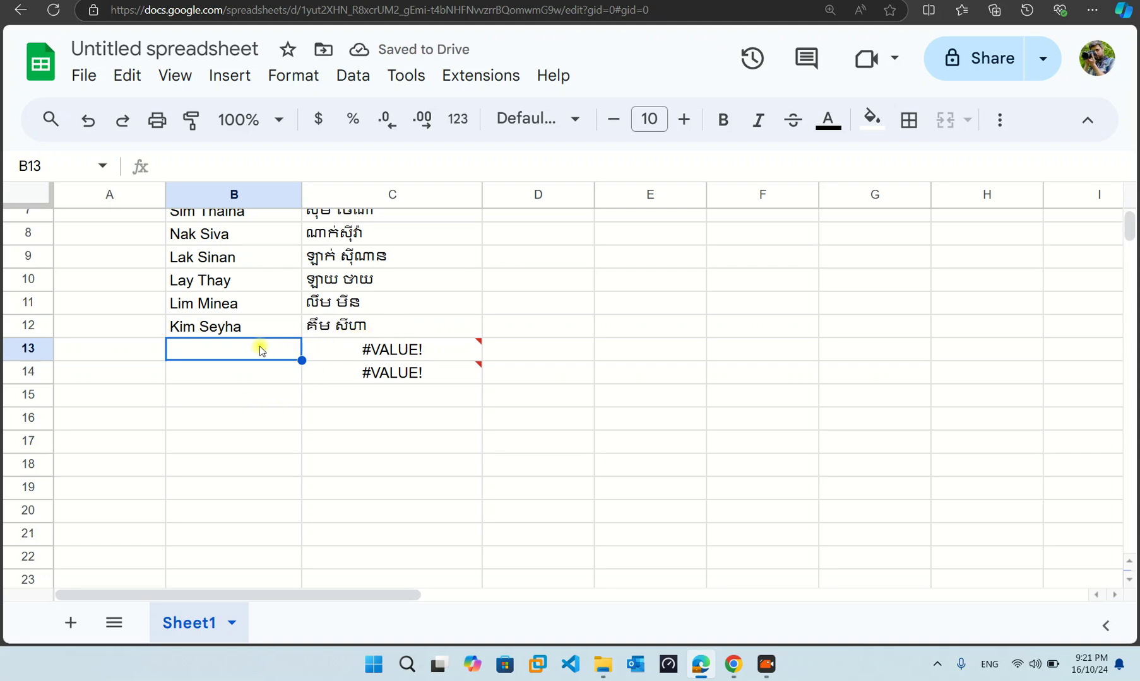
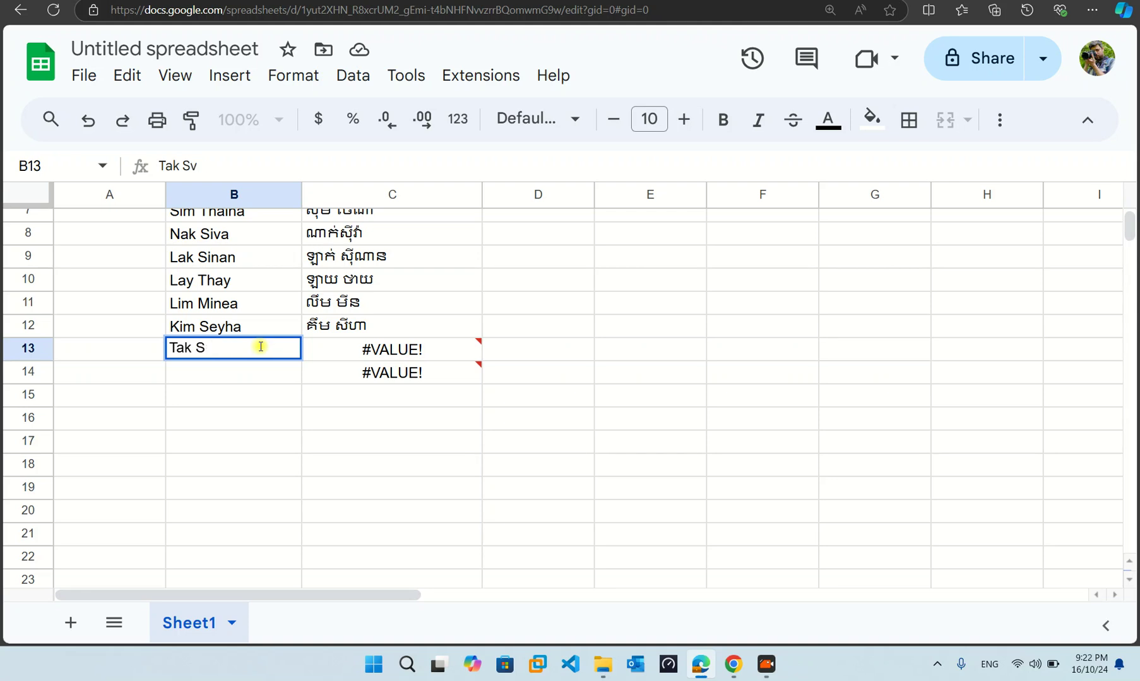
pyautogui.press('Return')
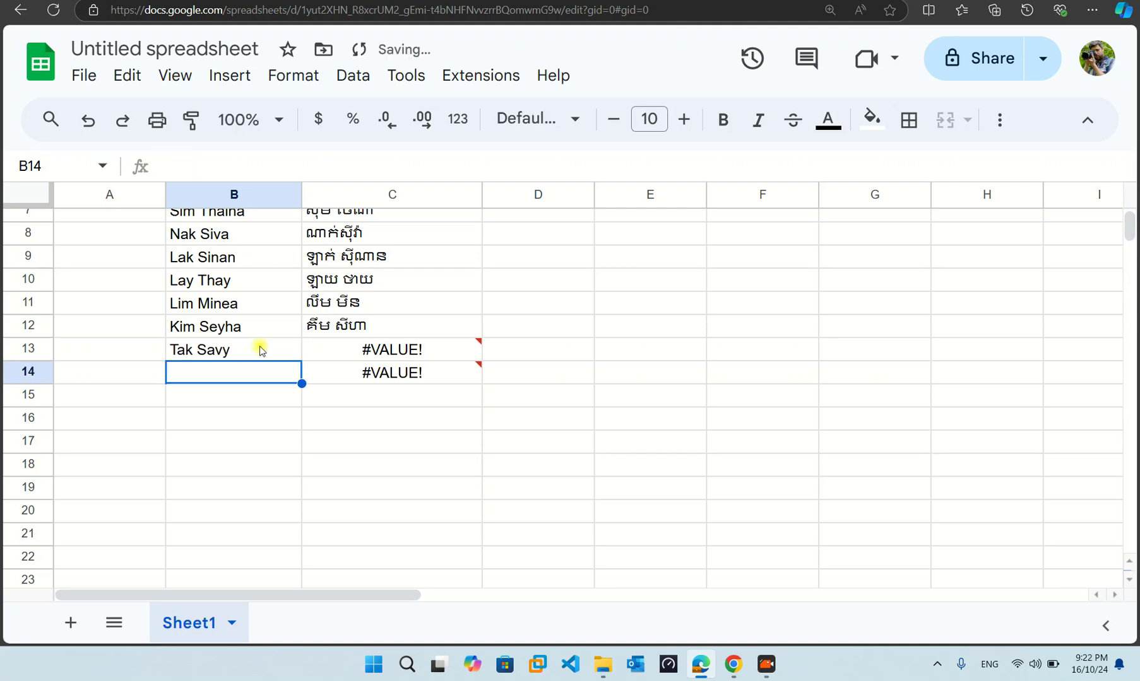
pyautogui.scroll(3, 318, 427)
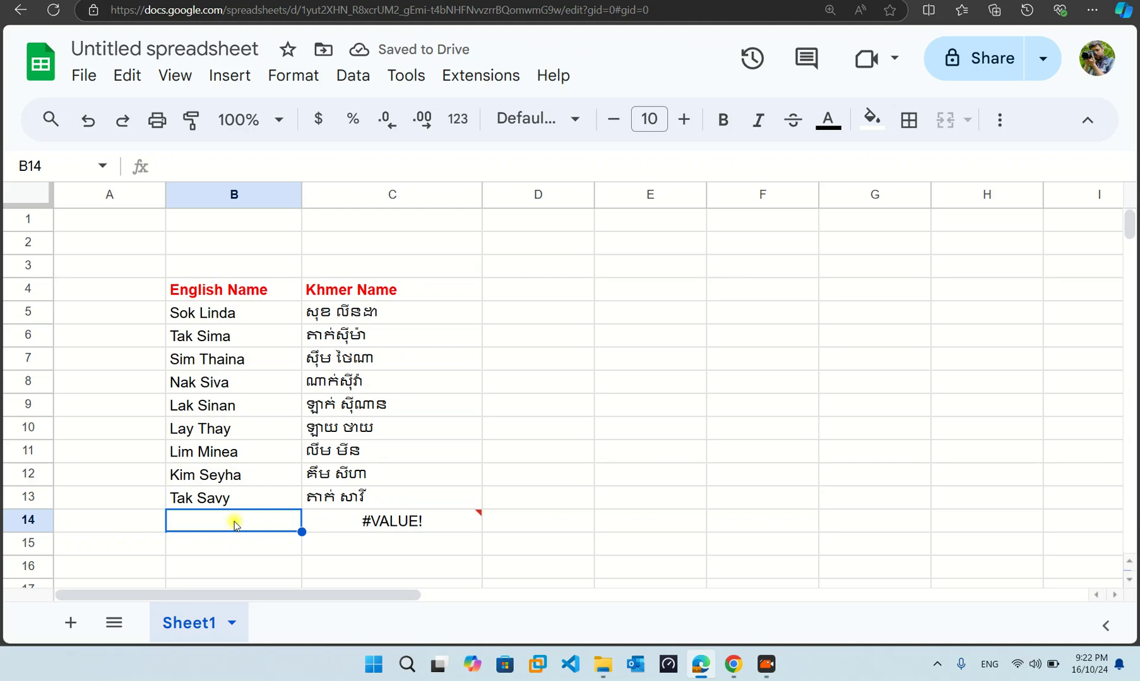
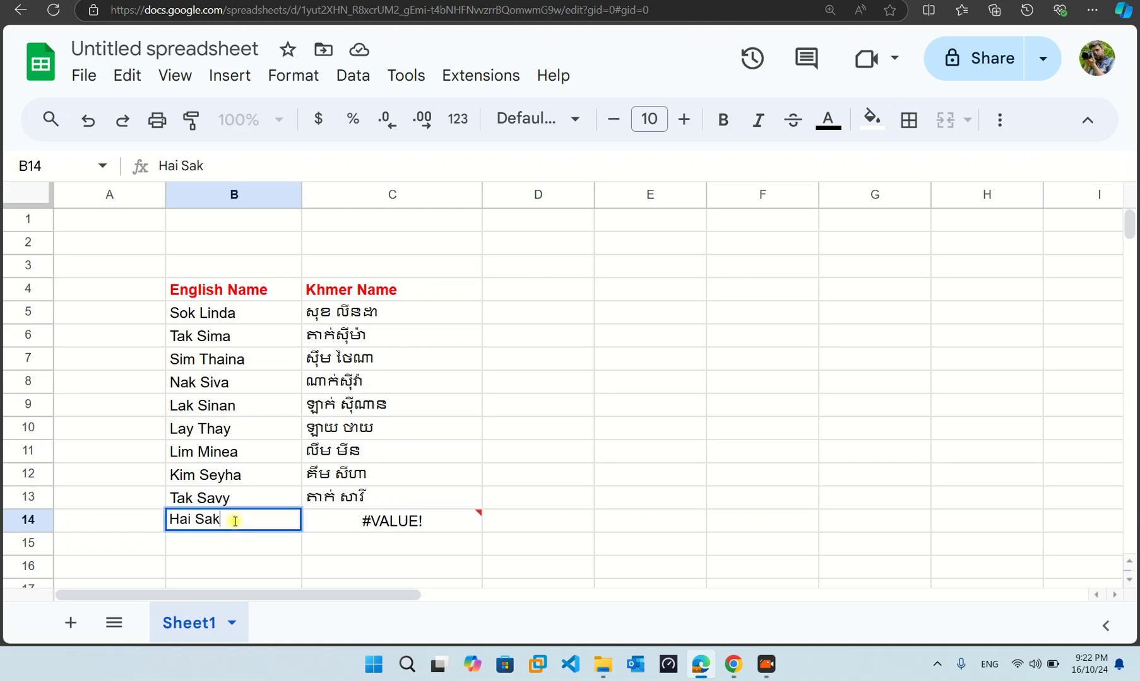
pyautogui.press('Return')
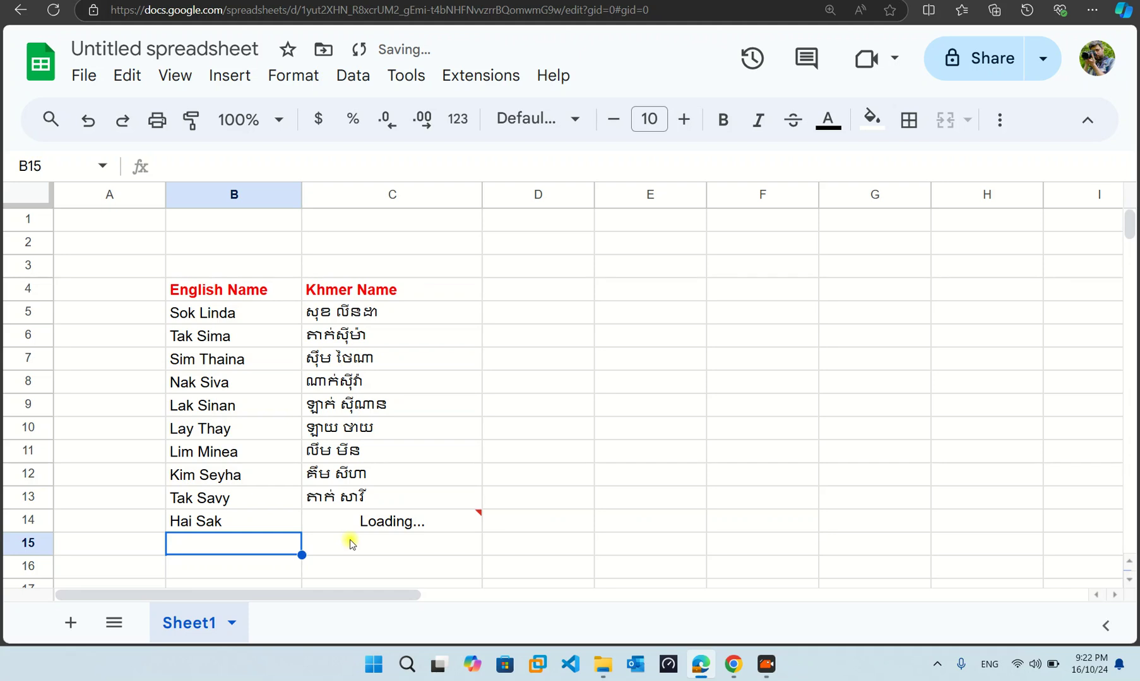